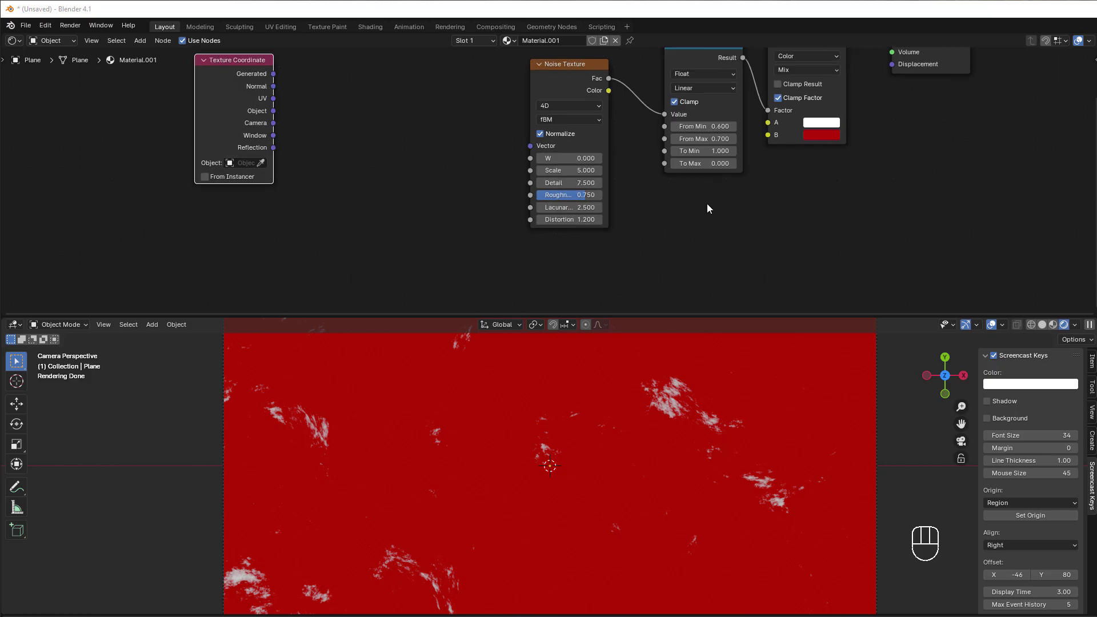
Rearrange the Noise Texture, Map Range and Mix nodes into a tidy row in the shader graph.
shift+middle_drag(707, 206, 513, 253)
scroll(523, 265, up, 1)
scroll(522, 263, up, 1)
drag(565, 52, 530, 99)
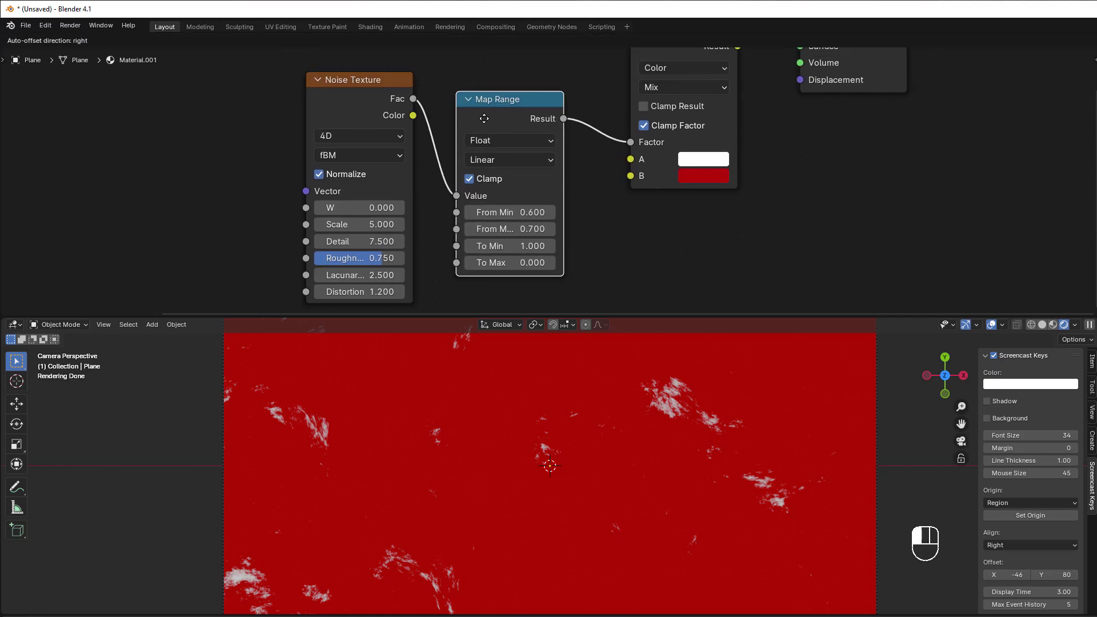
drag(658, 54, 632, 104)
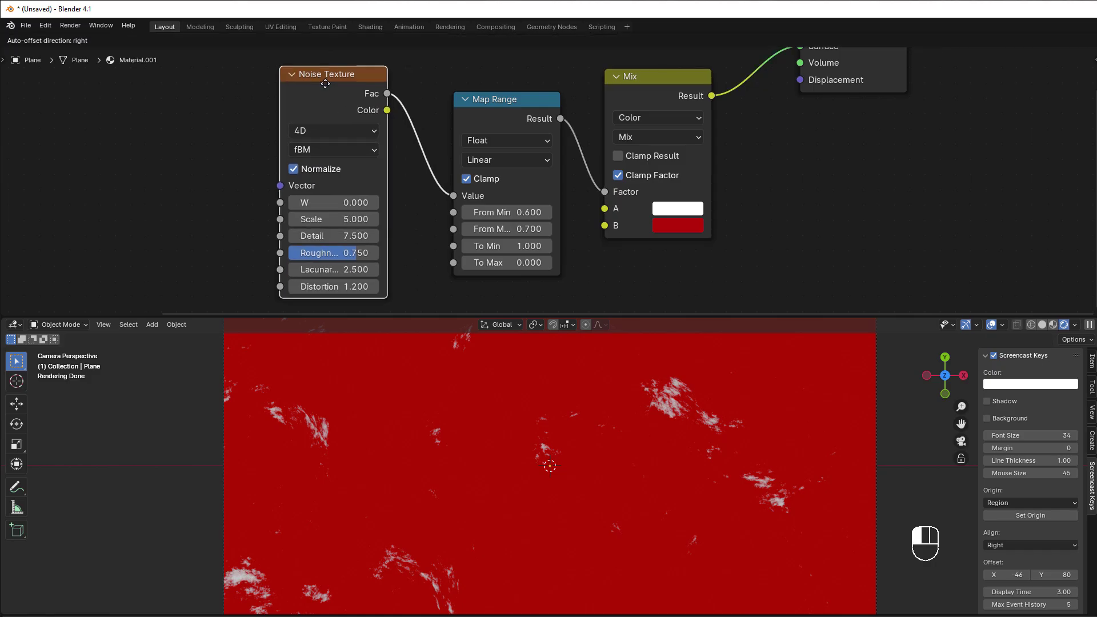
drag(362, 100, 344, 91)
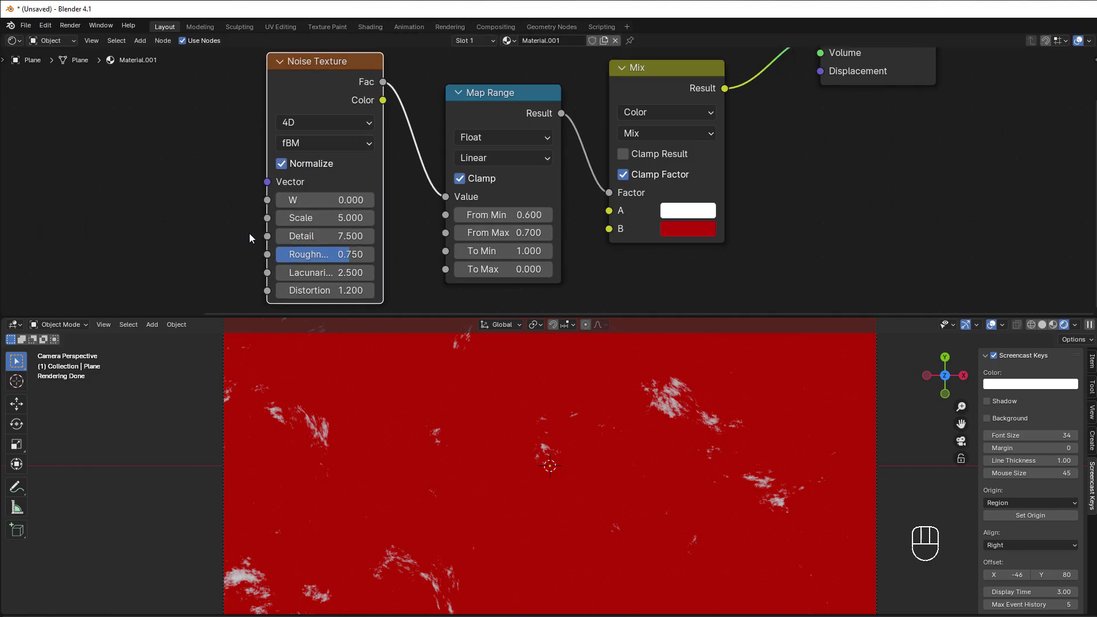
middle_drag(250, 233, 283, 204)
scroll(282, 204, up, 1)
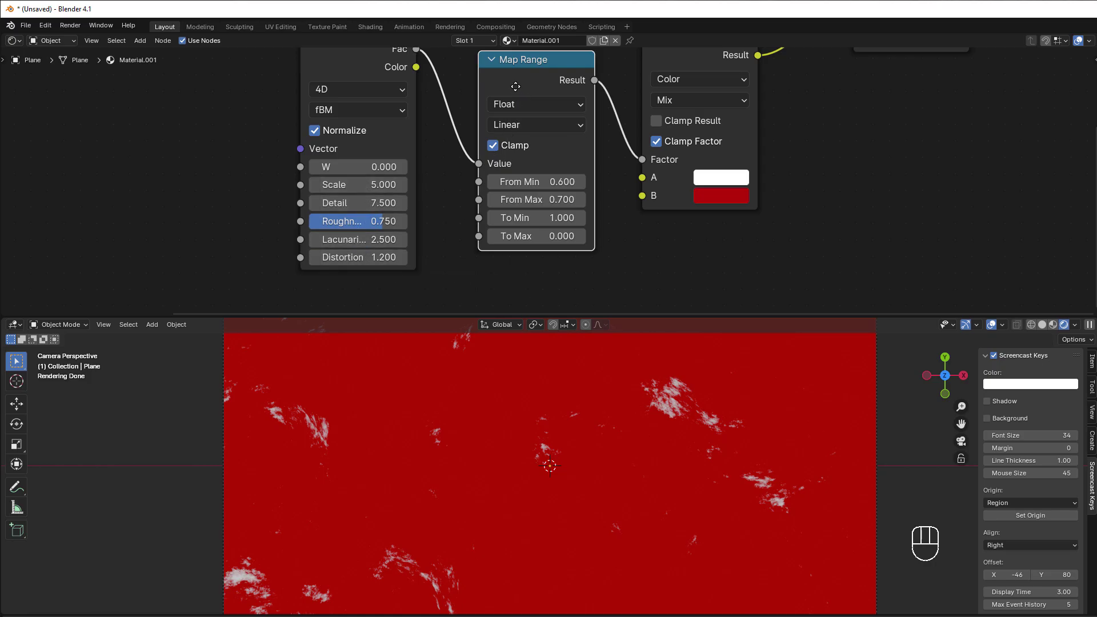
drag(517, 86, 499, 104)
Try different input ranges on the Map Range node, ending with From Min 0.5 and From Max 0.6.
drag(517, 201, 495, 200)
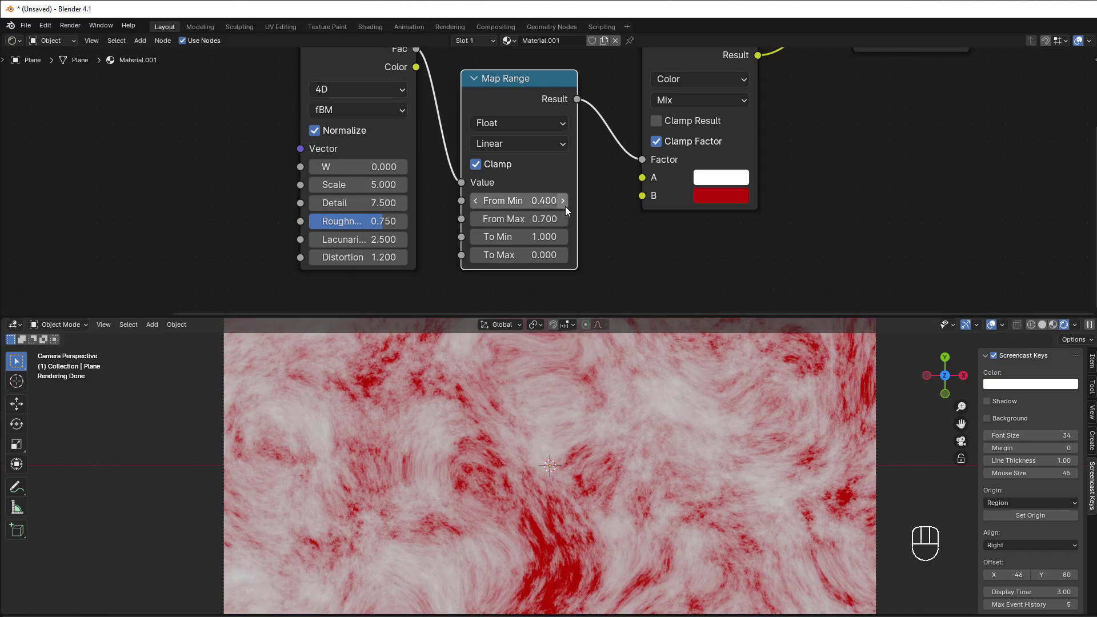
drag(563, 203, 586, 202)
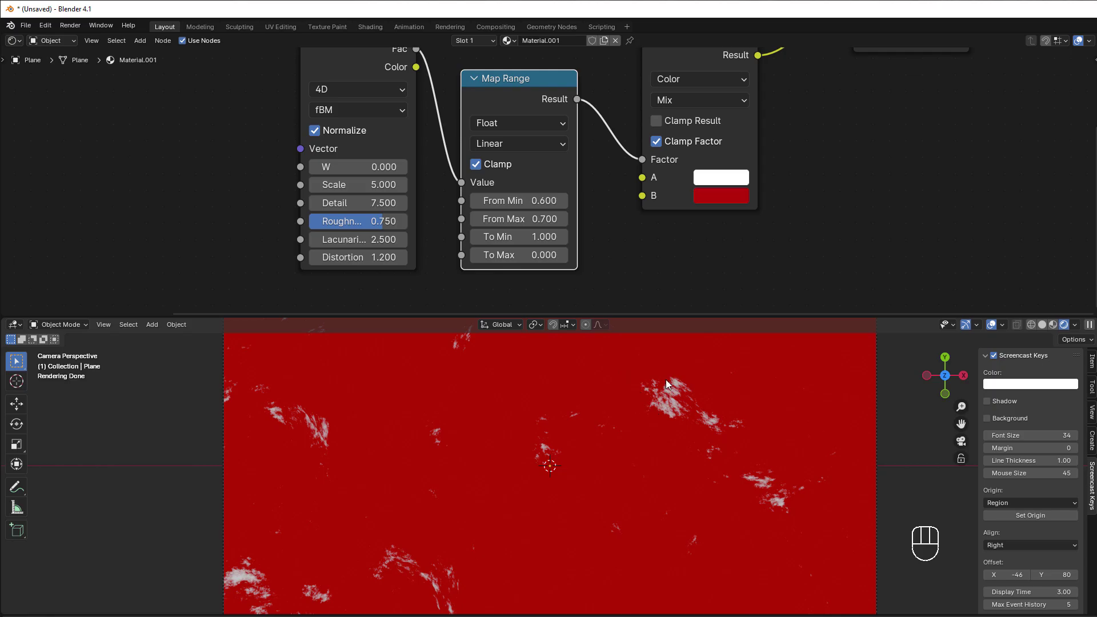
drag(565, 219, 571, 201)
click(474, 202)
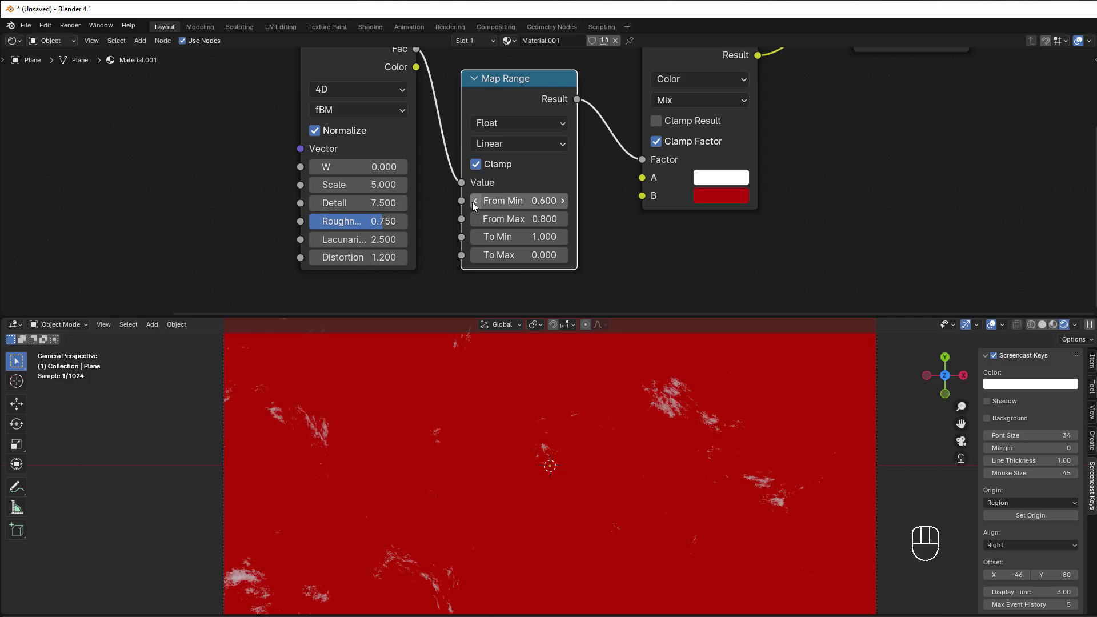
click(476, 219)
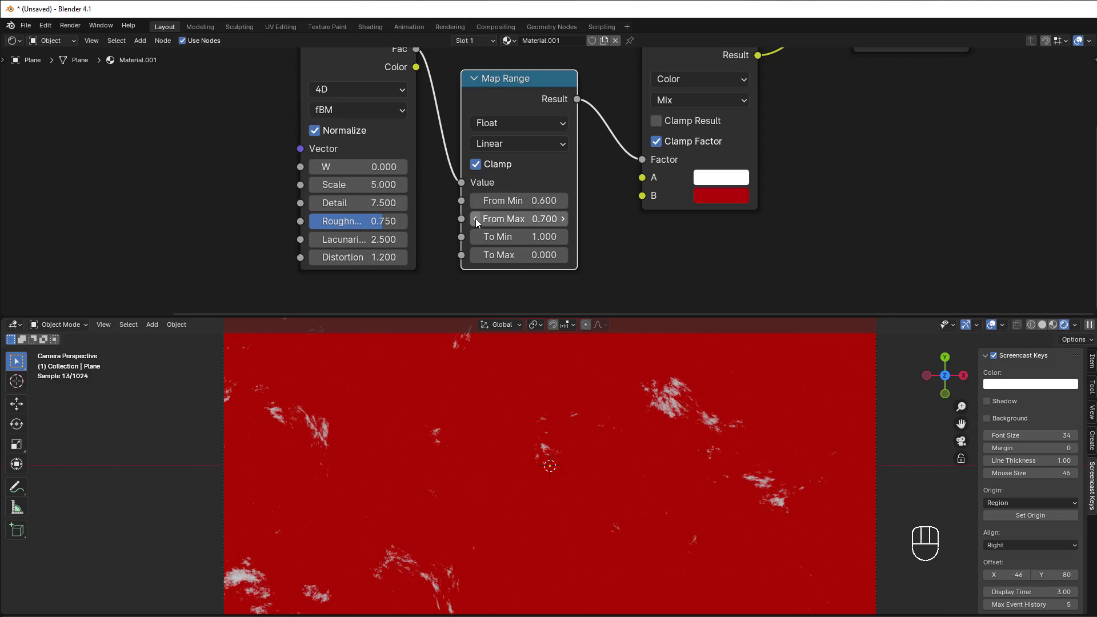
click(475, 218)
click(478, 203)
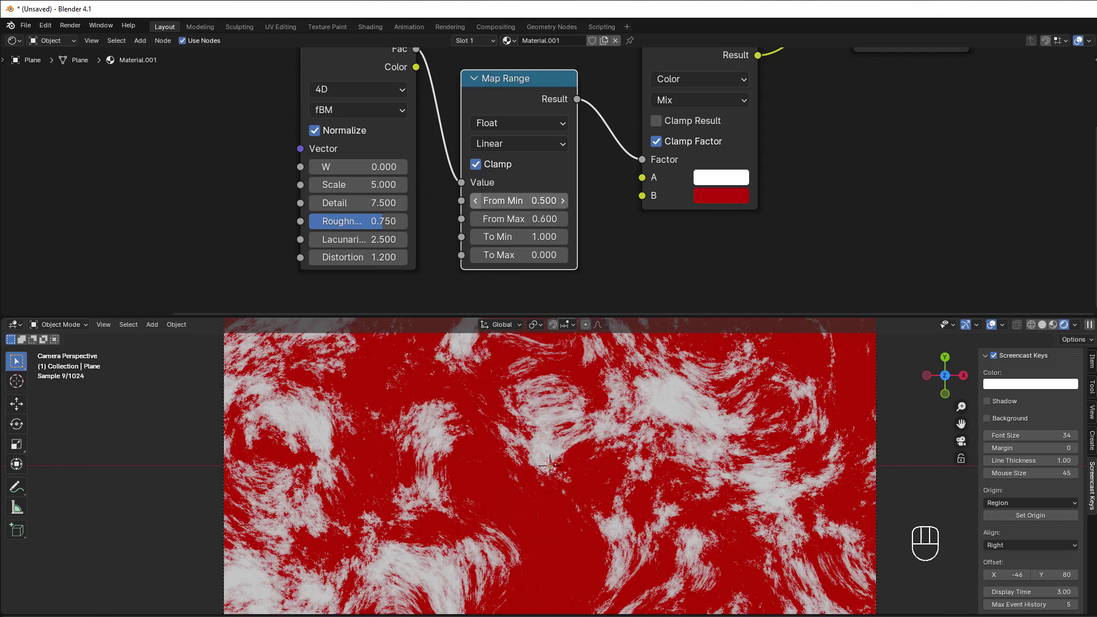
Return the Map Range node's From Max to 0.7 and its From Min to 0.6.
scroll(635, 502, down, 2)
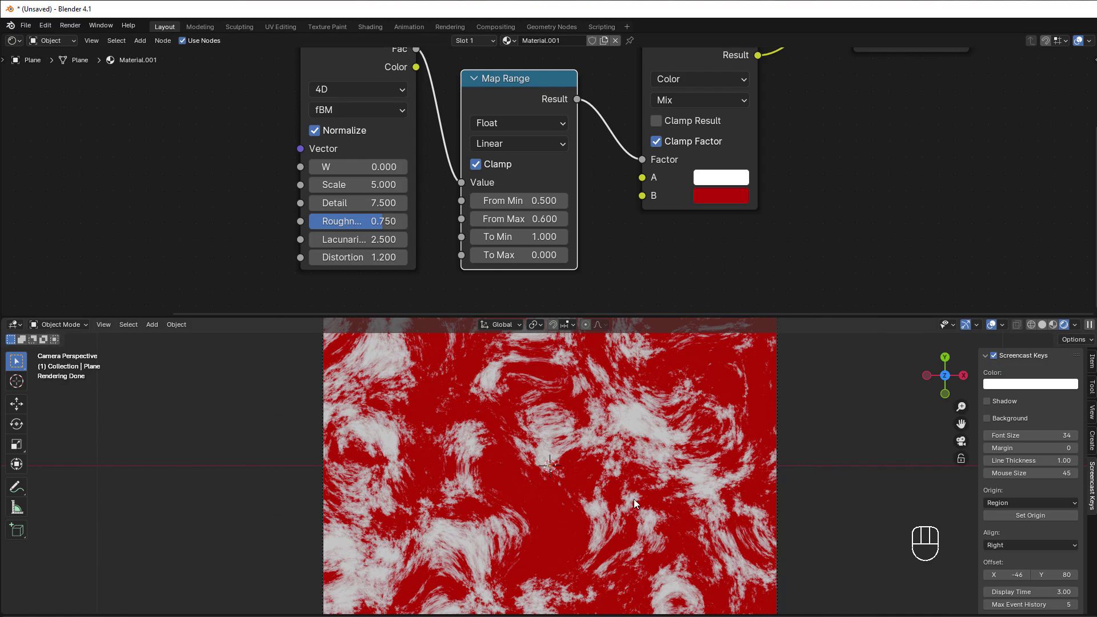
scroll(633, 499, up, 2)
click(563, 219)
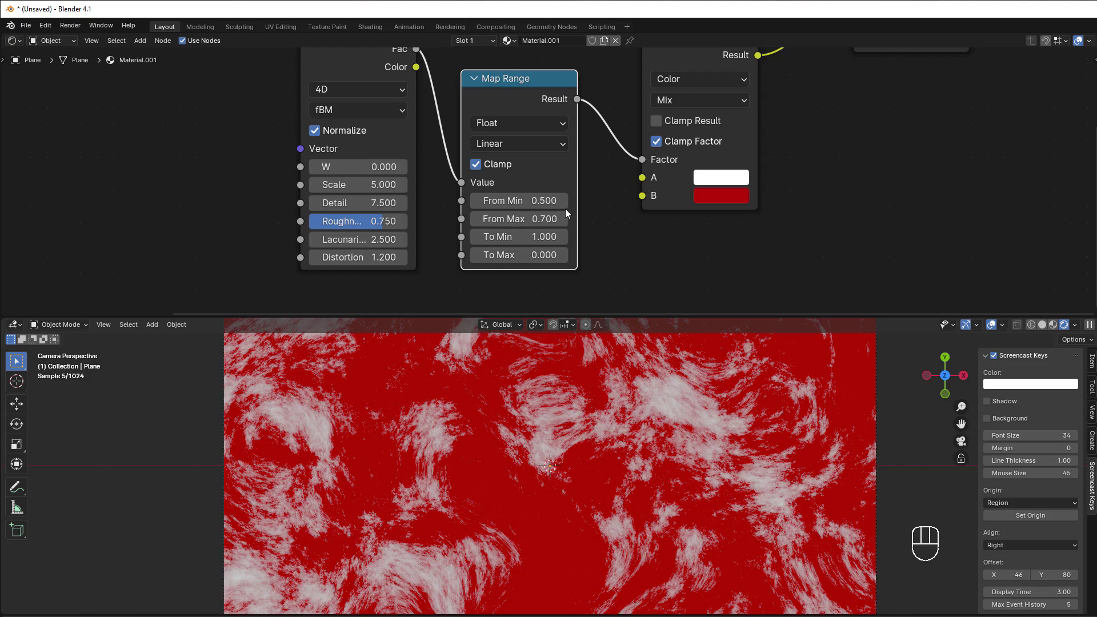
click(565, 207)
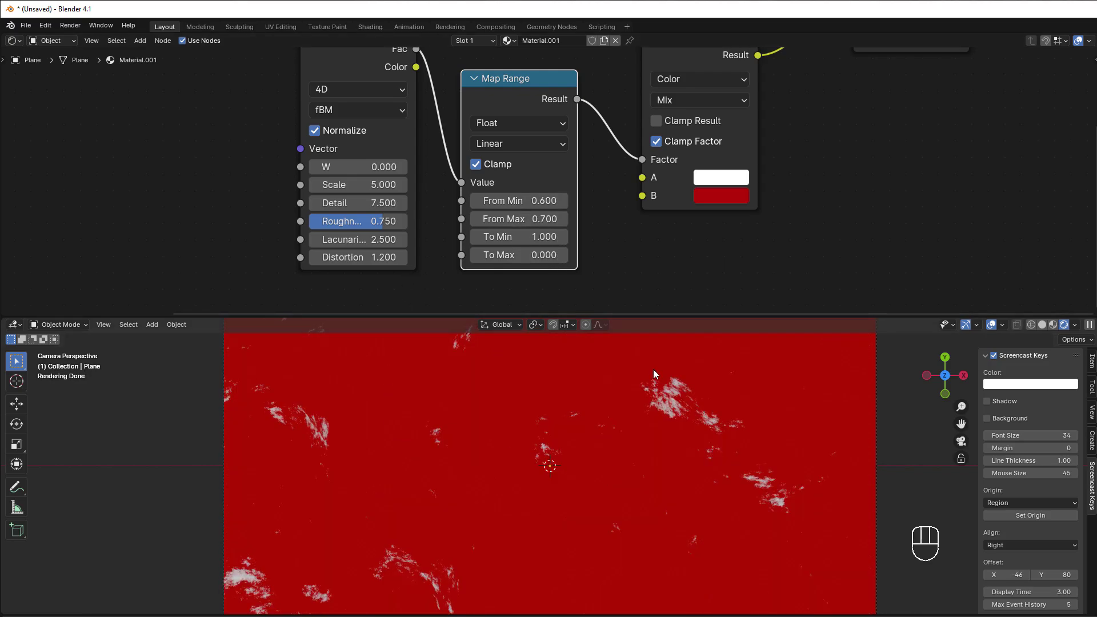
Set the Noise Texture node's Distortion to 3.6.
drag(395, 258, 461, 257)
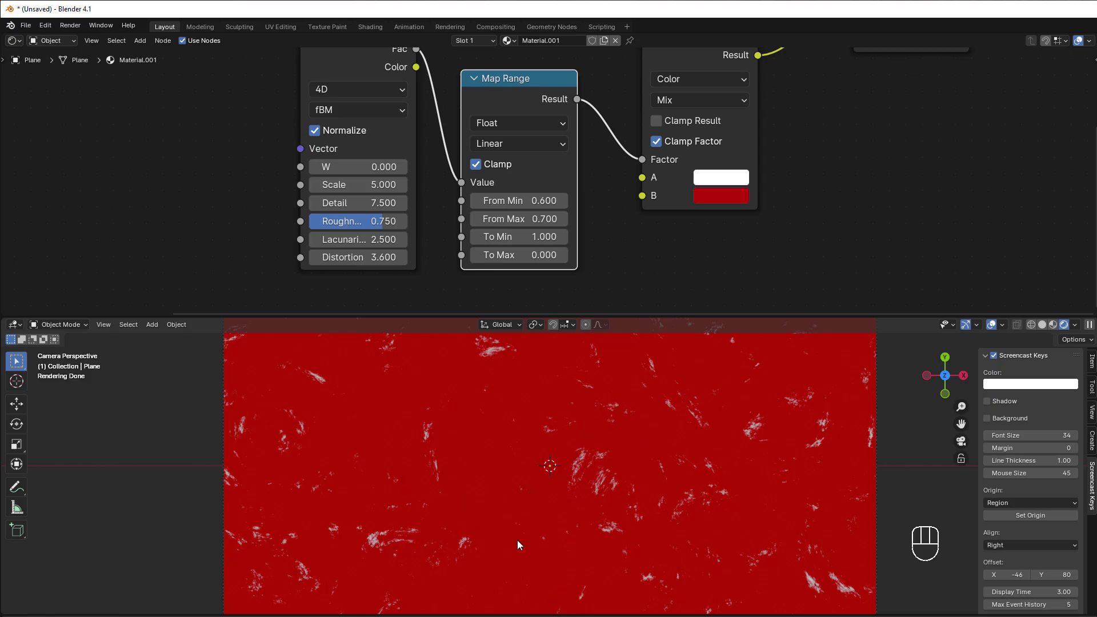
scroll(661, 228, down, 1)
scroll(538, 239, down, 1)
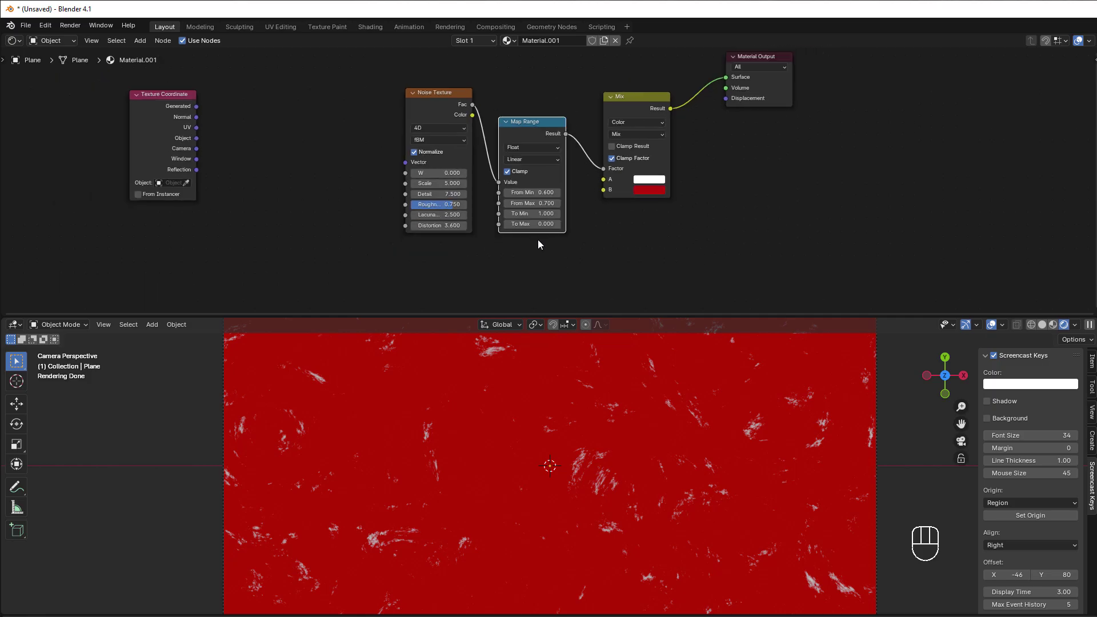
middle_drag(537, 239, 566, 256)
scroll(566, 256, up, 2)
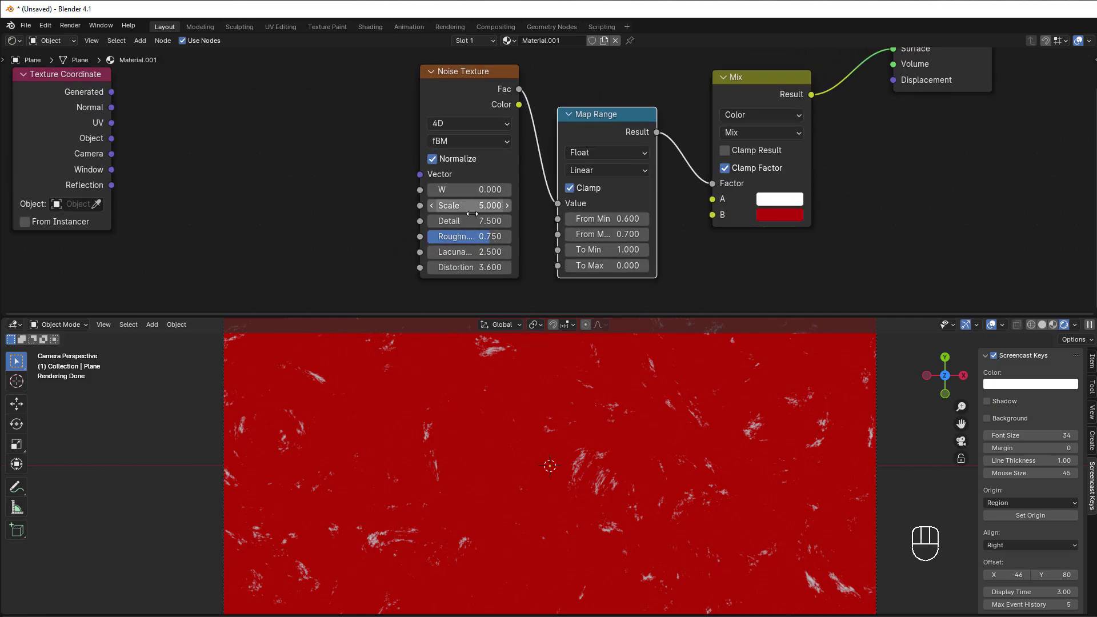
Add a Wave Texture node between the Texture Coordinate and Noise Texture nodes.
scroll(320, 267, down, 1)
middle_drag(320, 268, 423, 230)
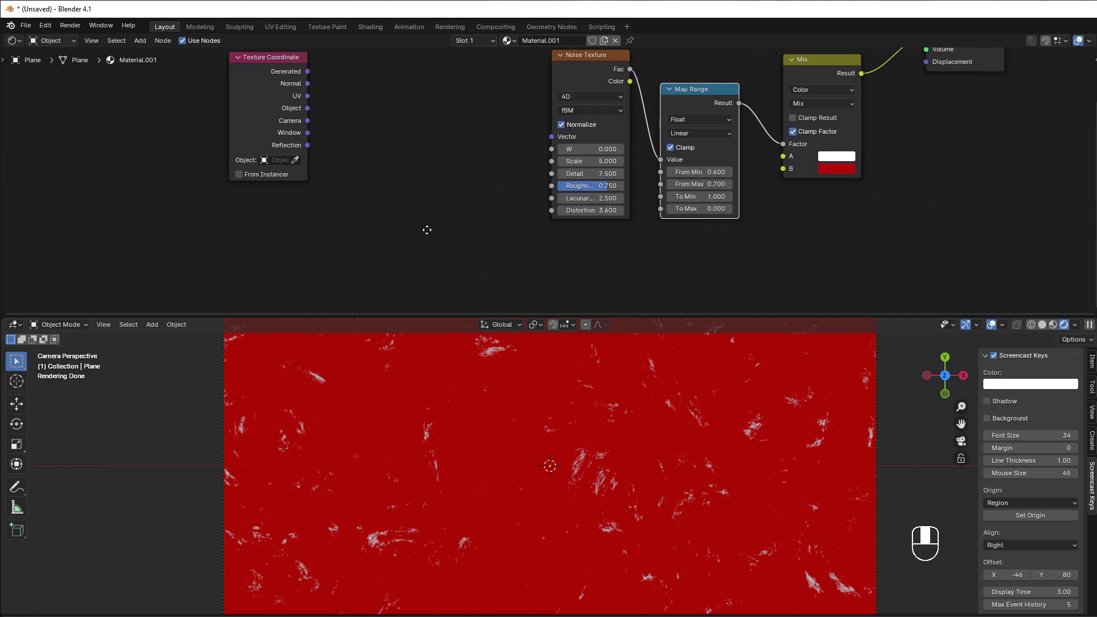
scroll(431, 237, up, 1)
click(389, 227)
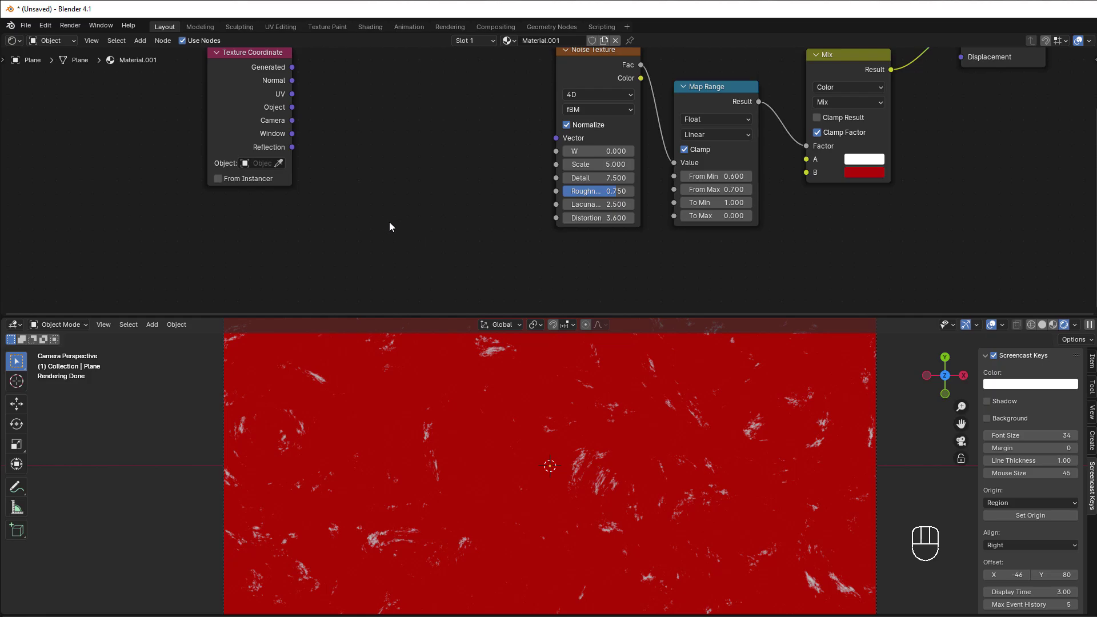
key(shift+a)
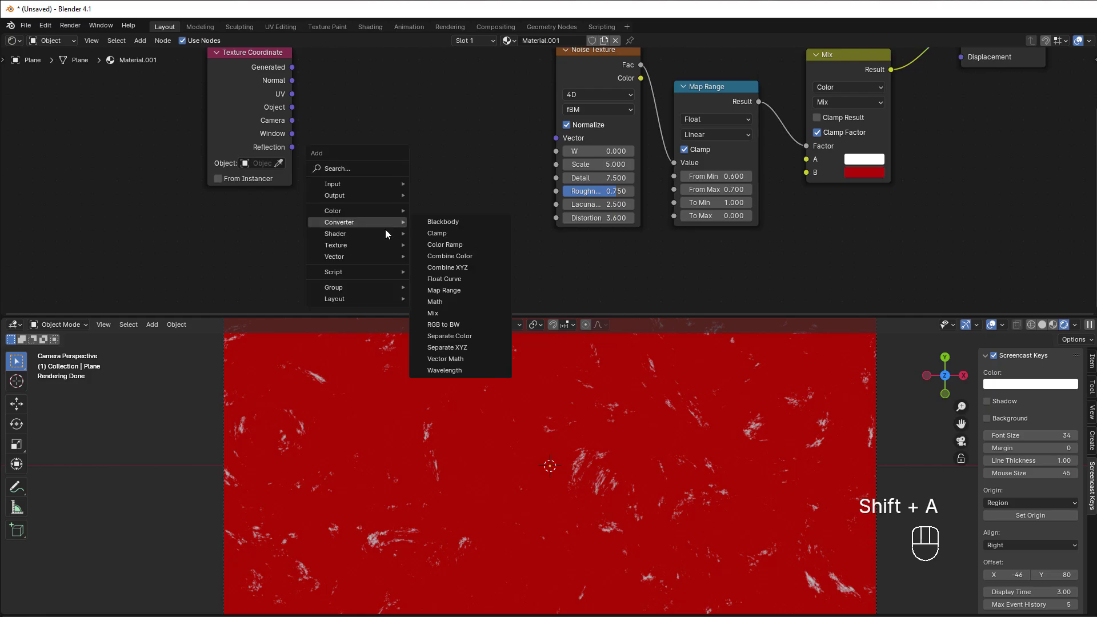
mouse_move(370, 246)
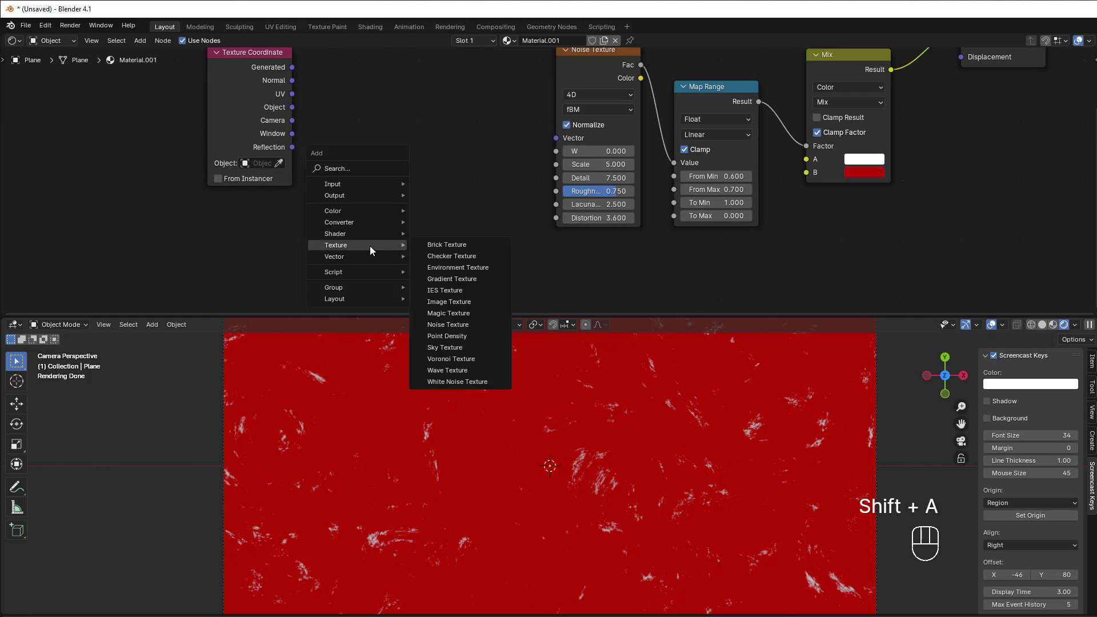
click(462, 370)
click(401, 107)
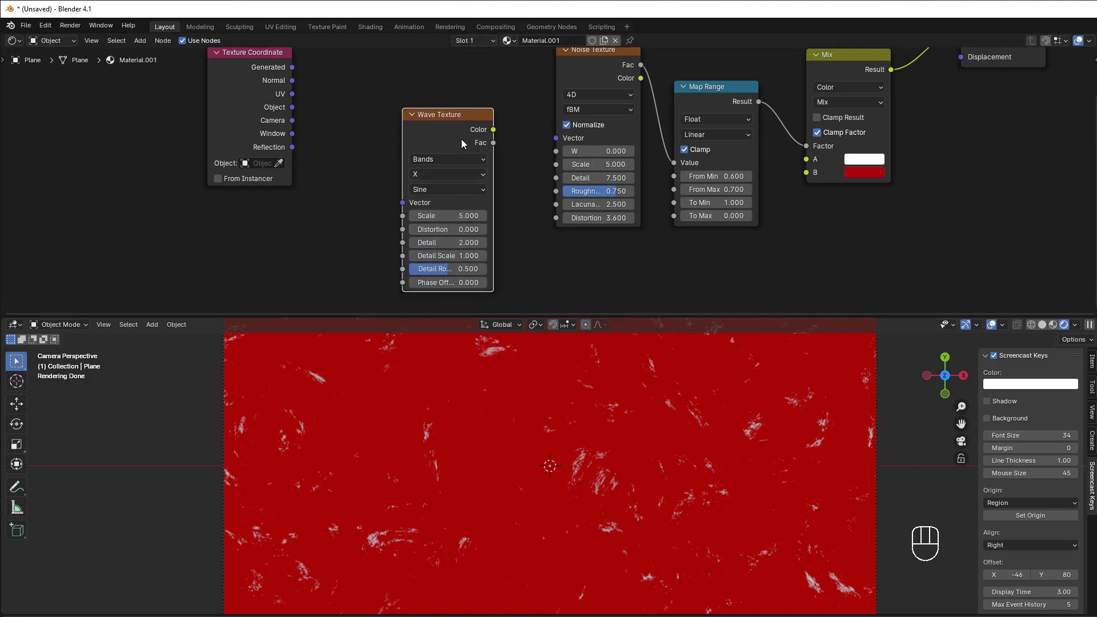
Set the Wave Texture's bands direction to Diagonal.
scroll(474, 197, up, 3)
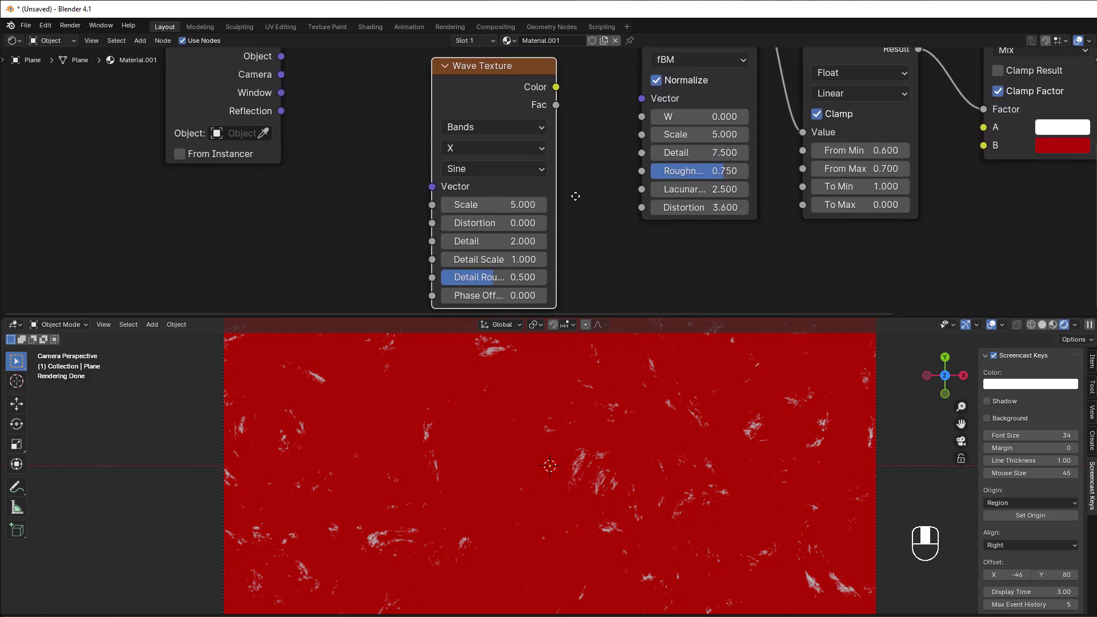
click(466, 143)
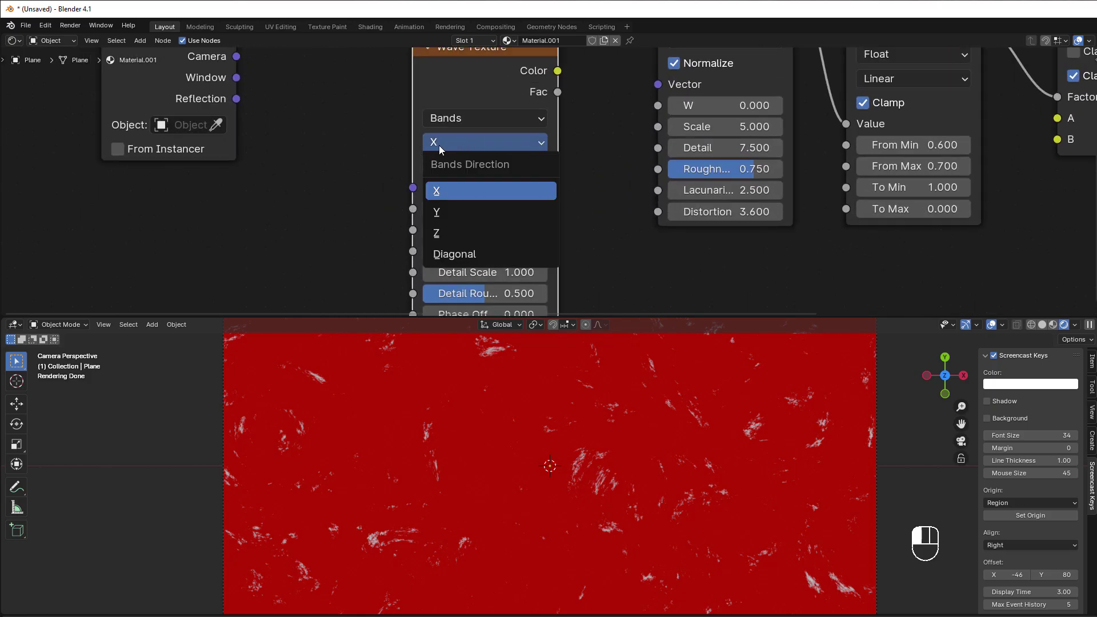
click(452, 252)
scroll(570, 246, down, 2)
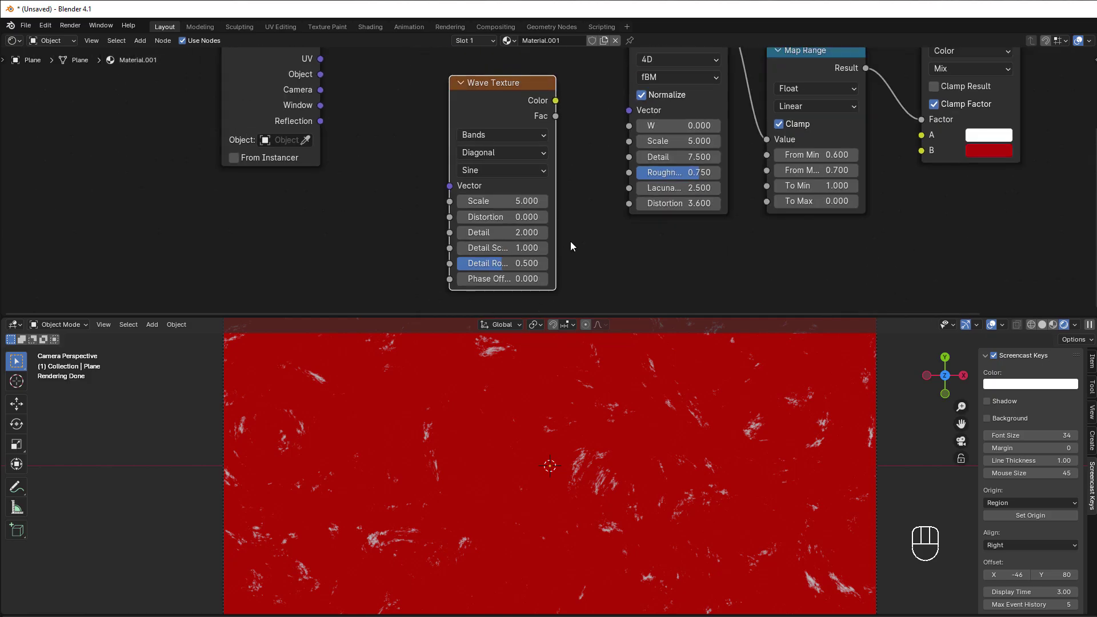
Reposition the Wave and Noise Texture nodes and connect the wave's Fac output to the noise's W input, keeping the noise 4D.
scroll(582, 240, down, 1)
middle_drag(581, 240, 559, 265)
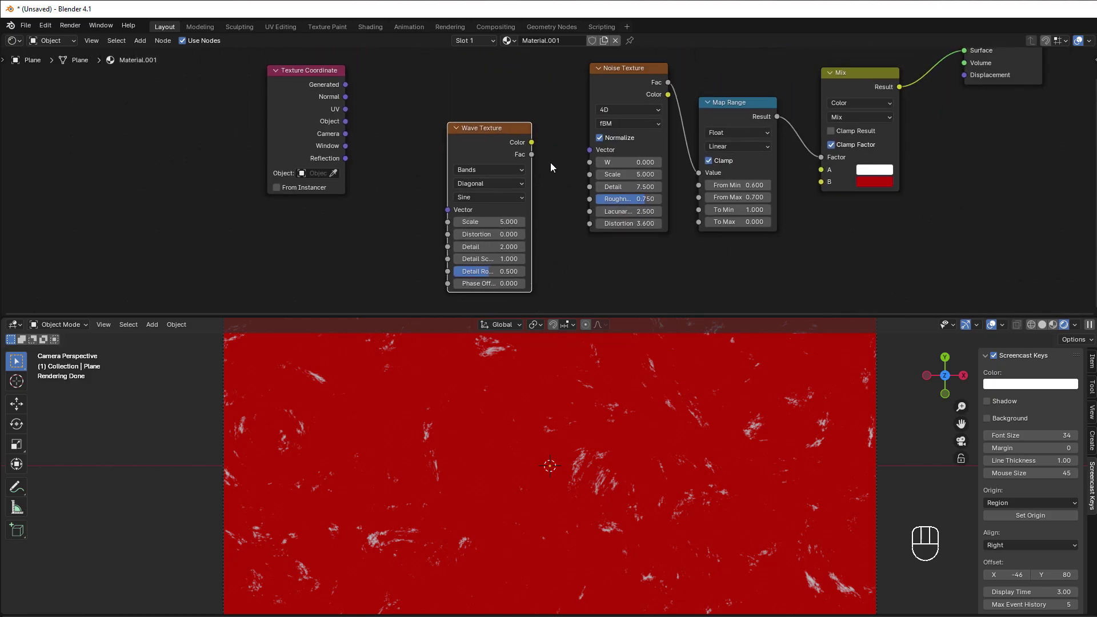
scroll(550, 166, up, 1)
drag(502, 121, 454, 106)
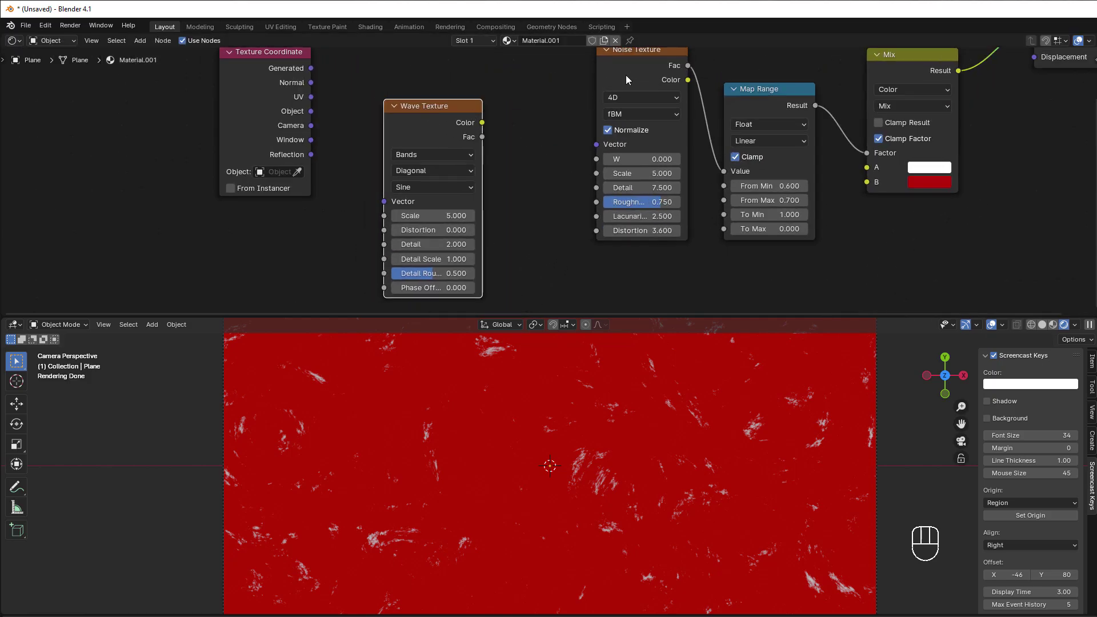
drag(626, 74, 607, 98)
drag(481, 136, 594, 180)
click(608, 118)
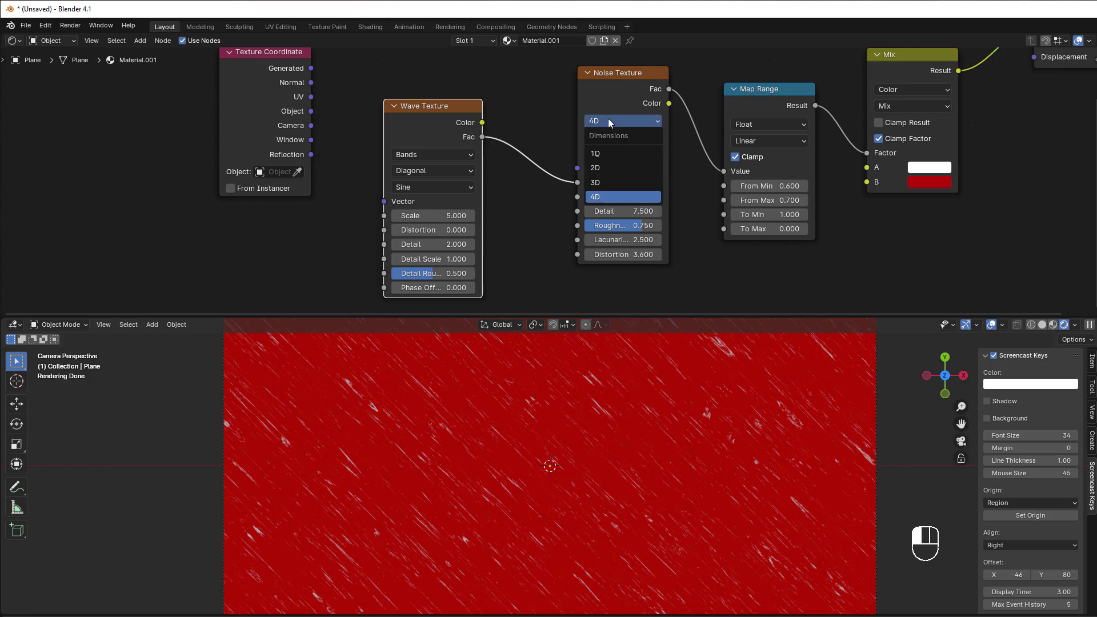
click(609, 194)
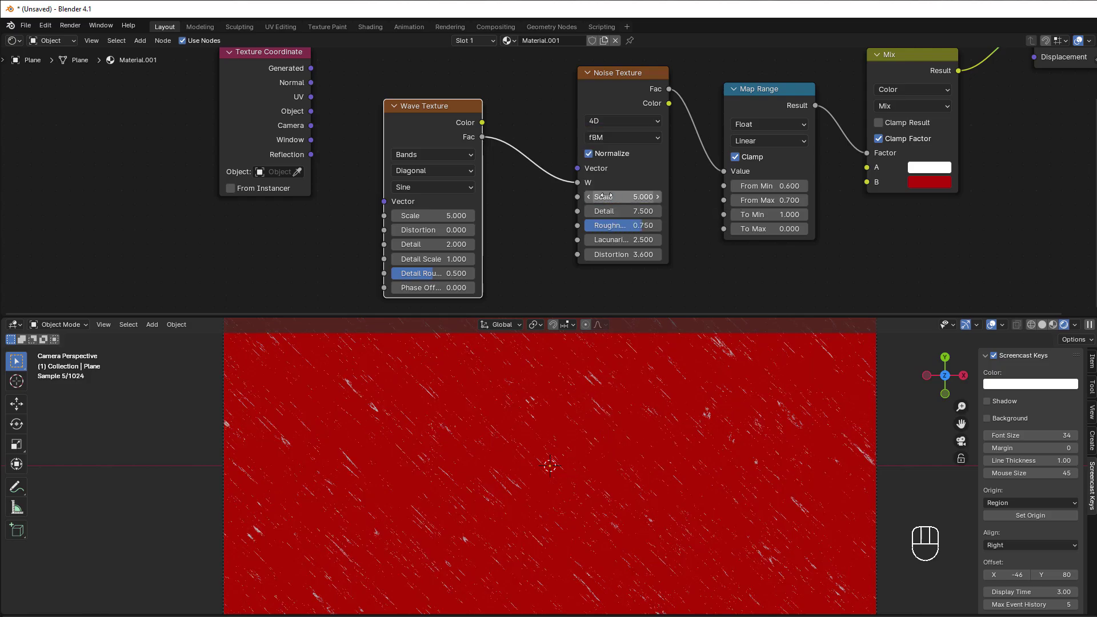
scroll(565, 512, down, 3)
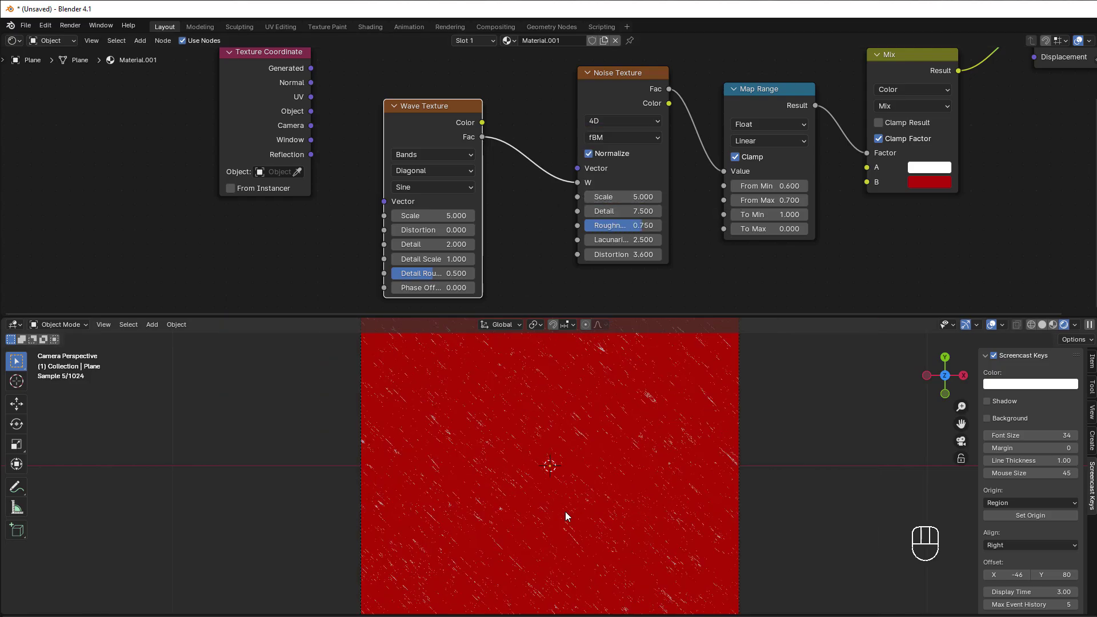
scroll(564, 512, up, 2)
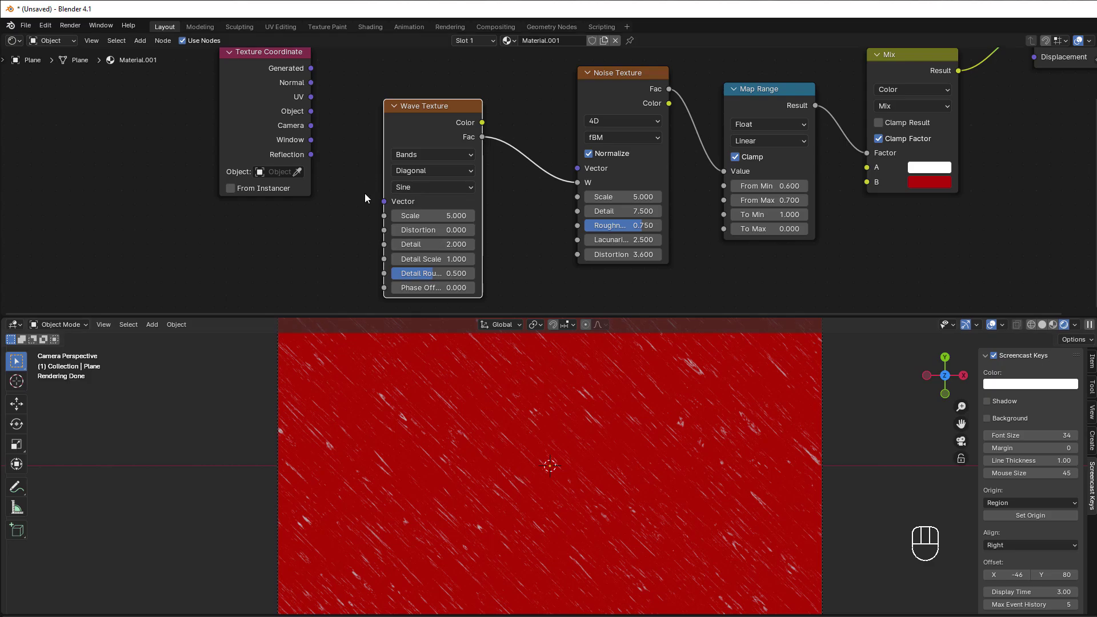
Move the Wave Texture beside the Noise Texture and the Texture Coordinate node farther away to make room between them.
drag(422, 114, 480, 81)
drag(267, 106, 172, 129)
middle_drag(362, 220, 437, 235)
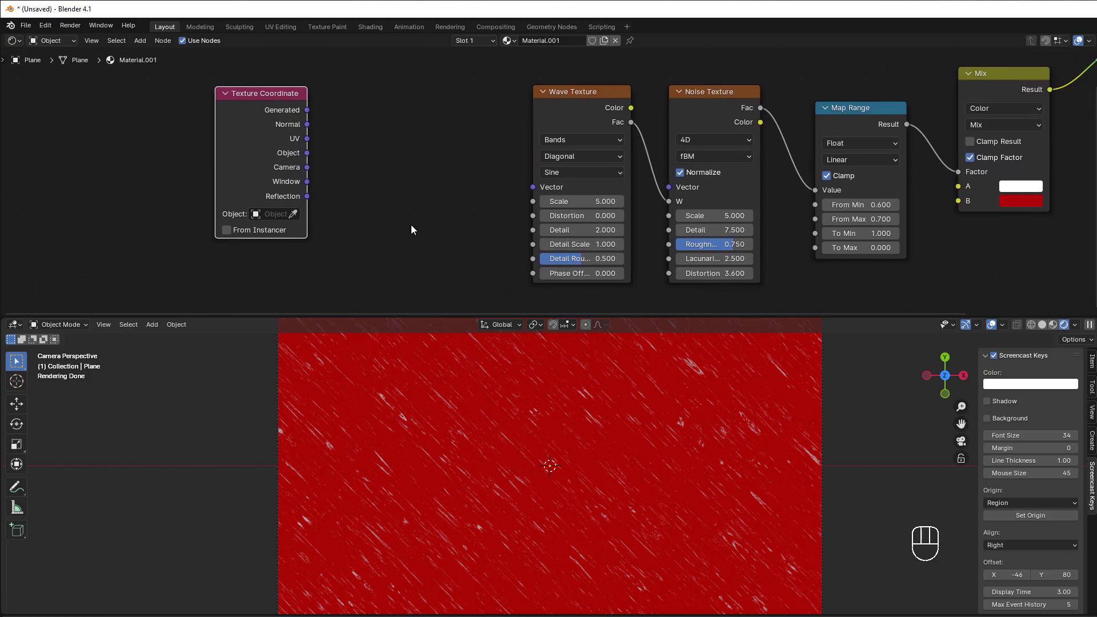
Add a Vector Rotate node between the Texture Coordinate and Wave Texture nodes.
key(shift+a)
mouse_move(385, 238)
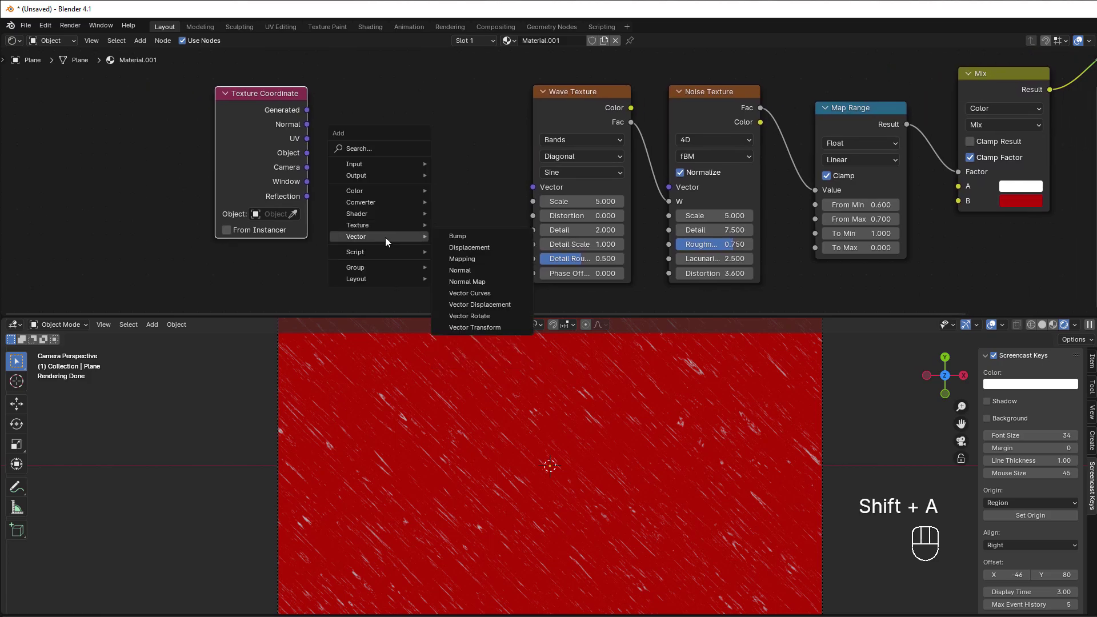
click(478, 316)
click(376, 92)
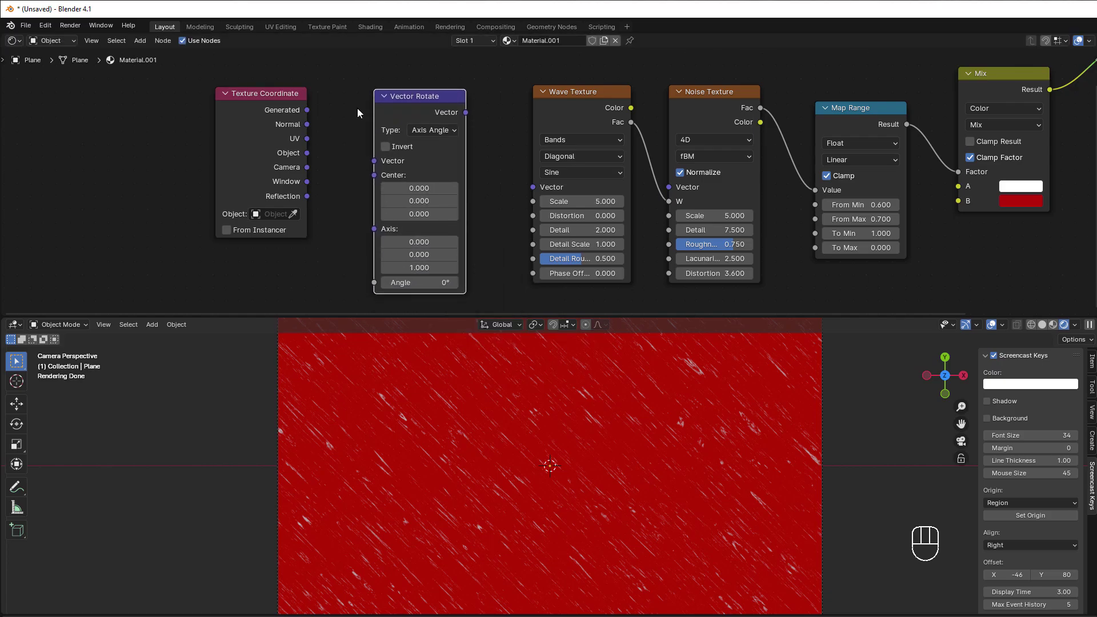
Route the UV output through Vector Rotate into the Wave Texture's Vector input and set the rotation Angle to 47.6°.
drag(307, 139, 375, 161)
drag(466, 113, 532, 187)
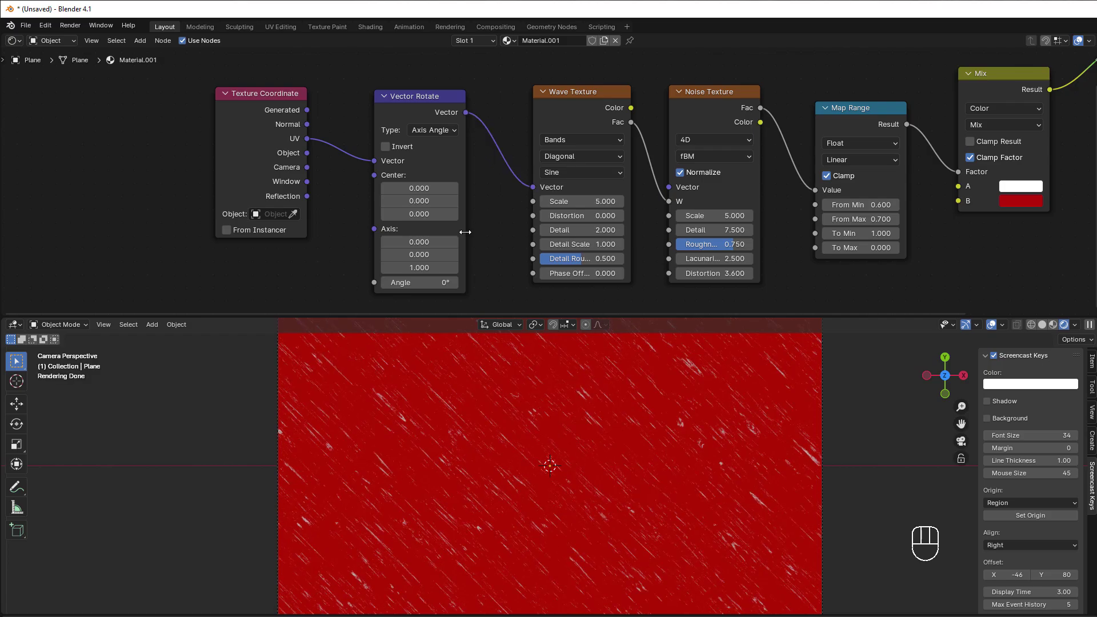
mouse_move(449, 282)
mouse_down()
mouse_move(507, 282)
mouse_move(487, 283)
mouse_move(496, 282)
mouse_up()
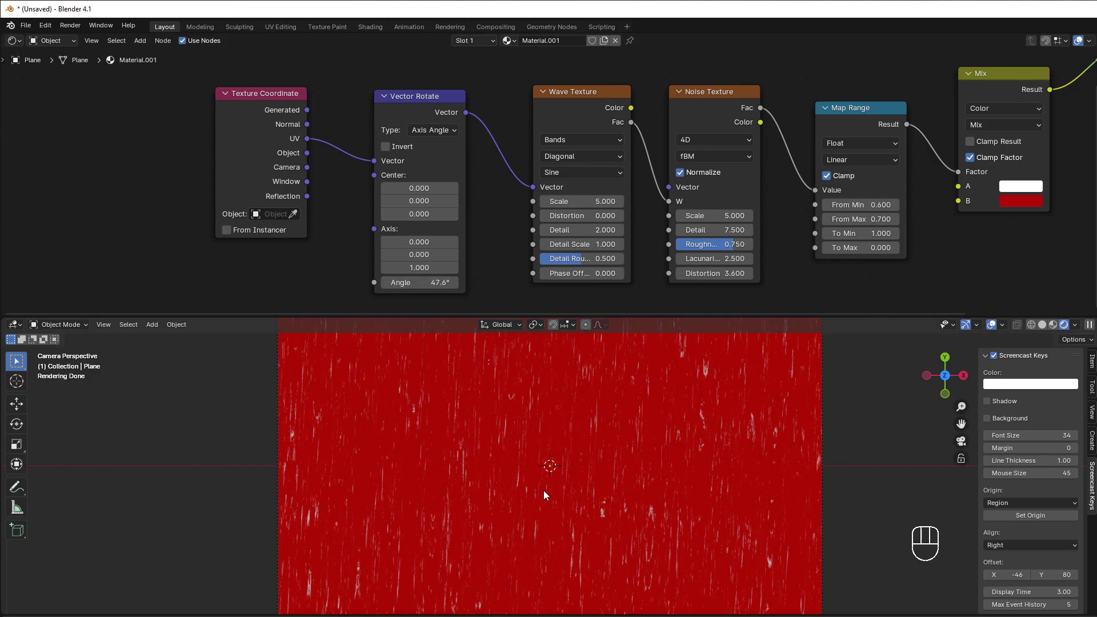
Move the Texture Coordinate node farther from the Vector Rotate node to leave space between them.
drag(259, 164, 126, 150)
middle_drag(193, 264, 314, 226)
click(312, 222)
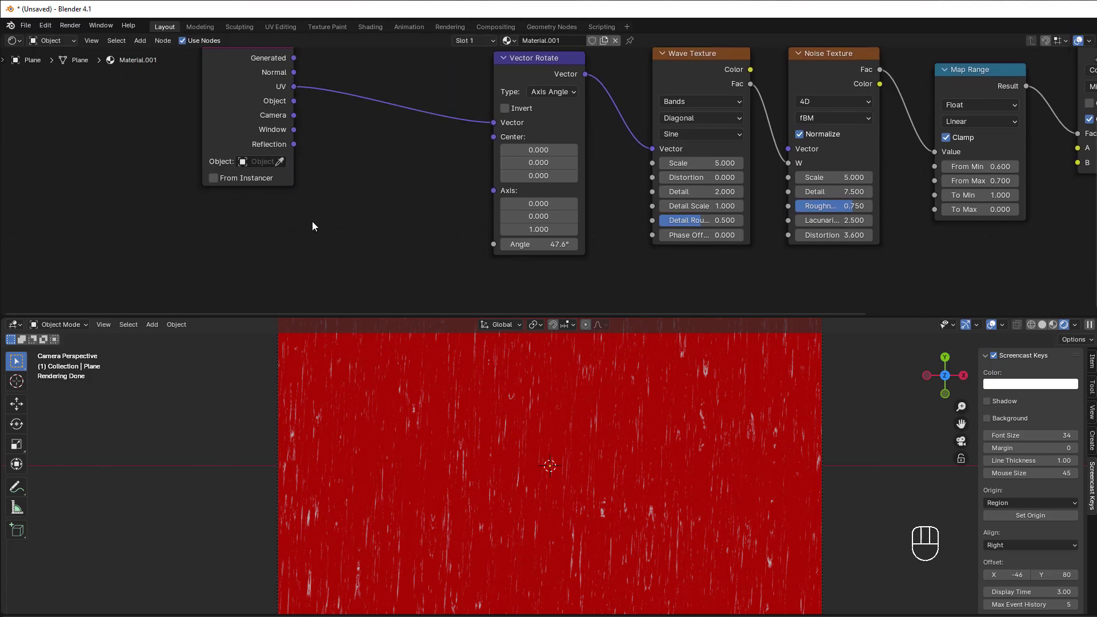
Add a Noise Texture driven by the UV output and connect its Fac to the Vector Rotate node's Angle.
key(shift+a)
mouse_move(274, 210)
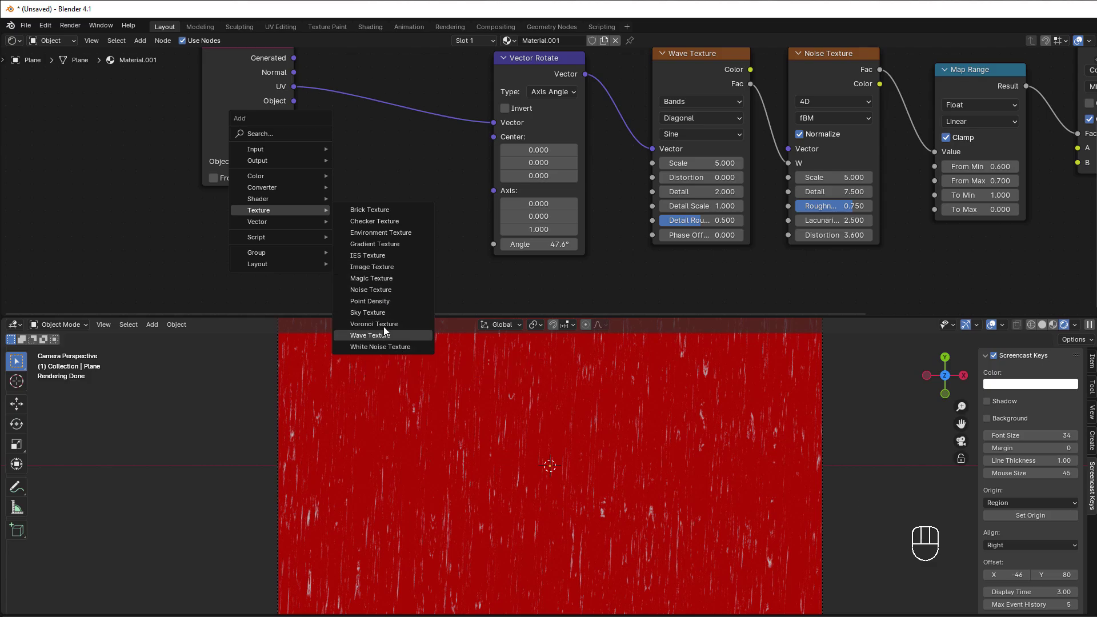
click(378, 291)
click(332, 131)
drag(241, 83, 333, 232)
drag(422, 165, 488, 242)
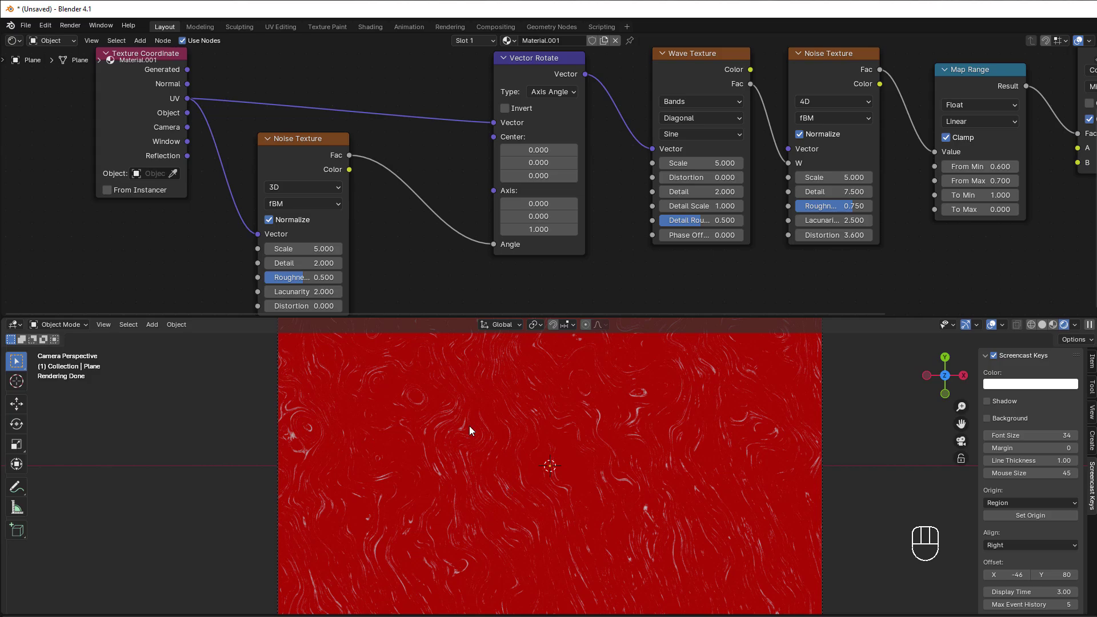
Move the Texture Coordinate and new Noise Texture nodes back and add a Multiply math node after the noise's Fac, with Value 5.
drag(143, 53, 68, 54)
drag(303, 140, 190, 147)
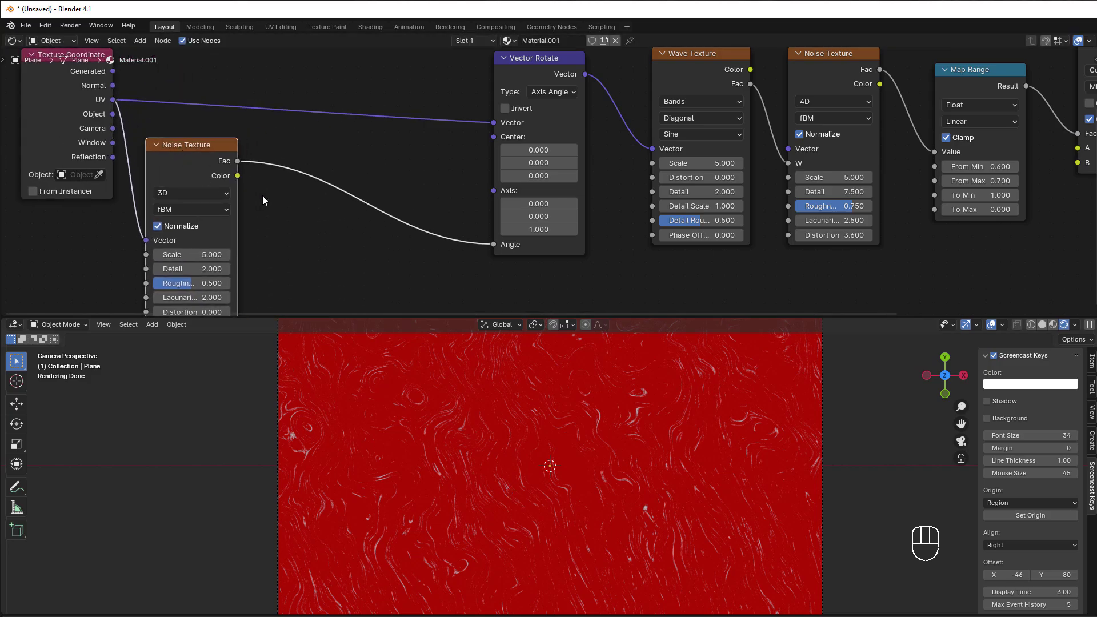
key(shift+a)
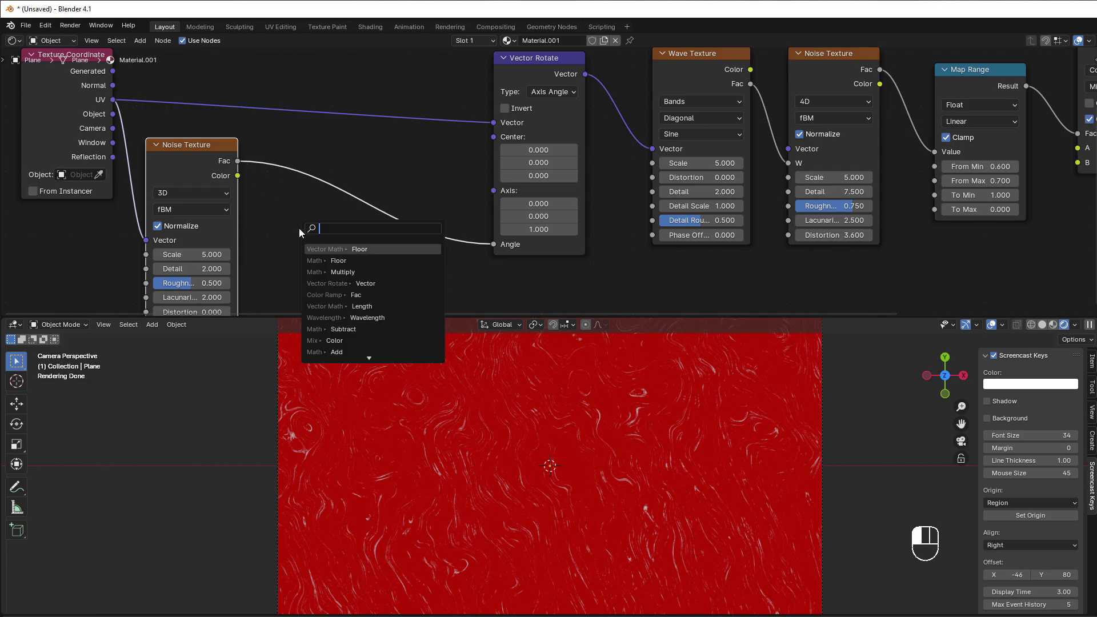
text(mult)
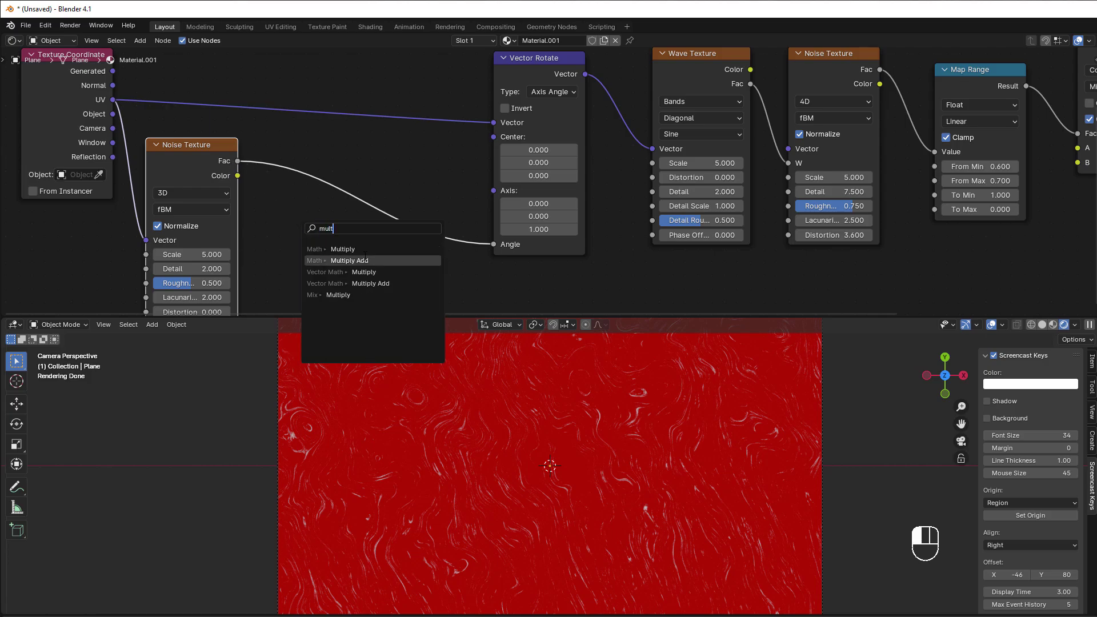
key(Return)
click(325, 243)
click(320, 292)
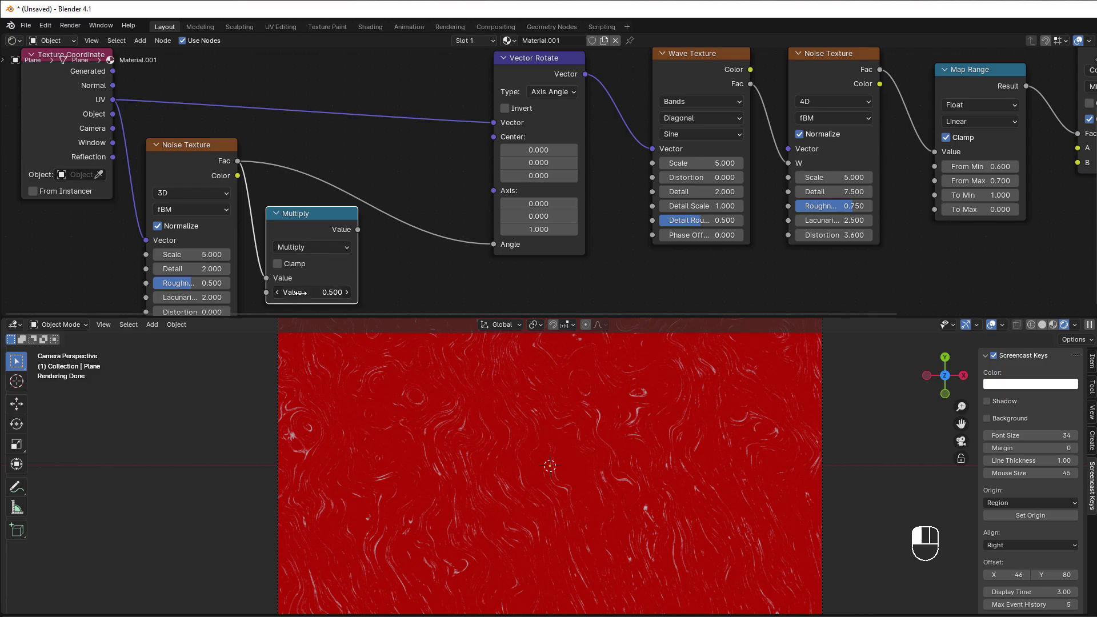
text(5)
key(Return)
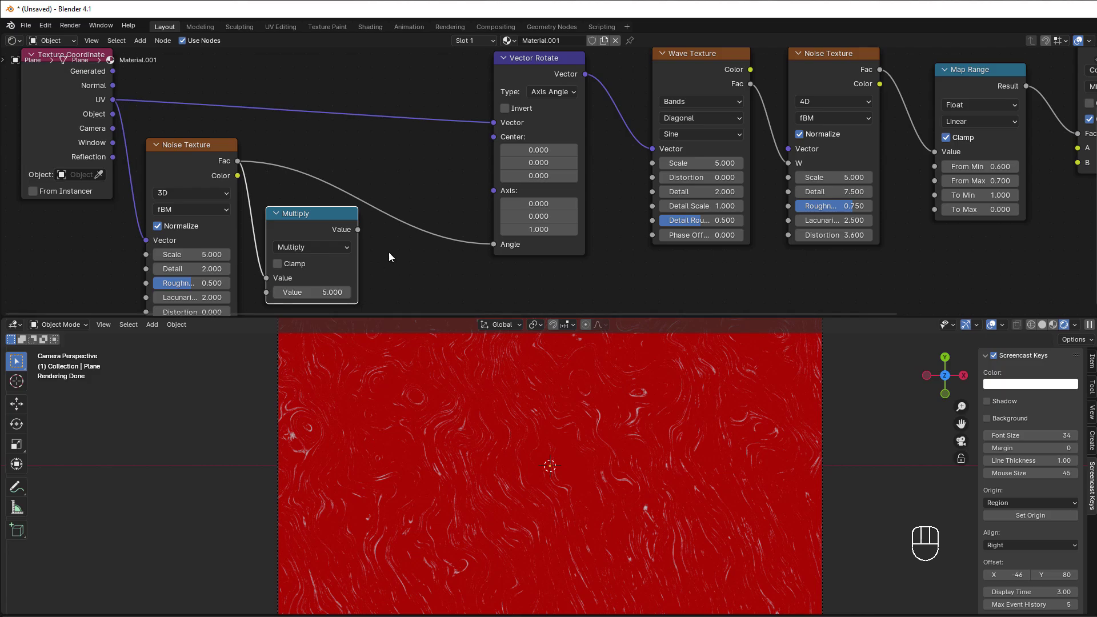
Add a Floor math node after Multiply and connect its Value to the Vector Rotate node's Angle.
key(shift+a)
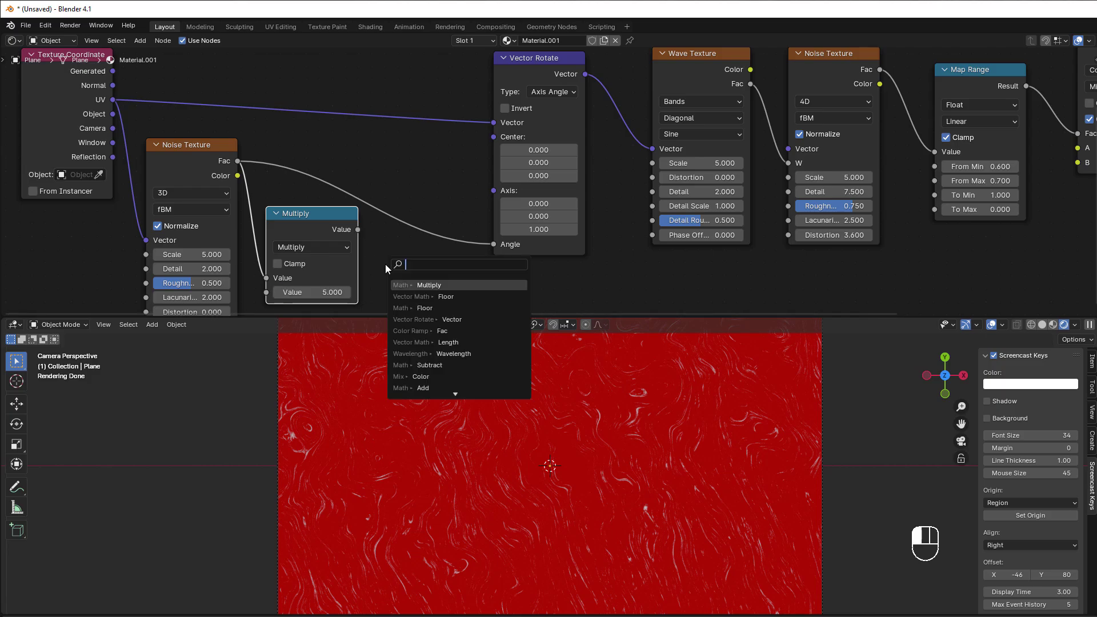
text(floor)
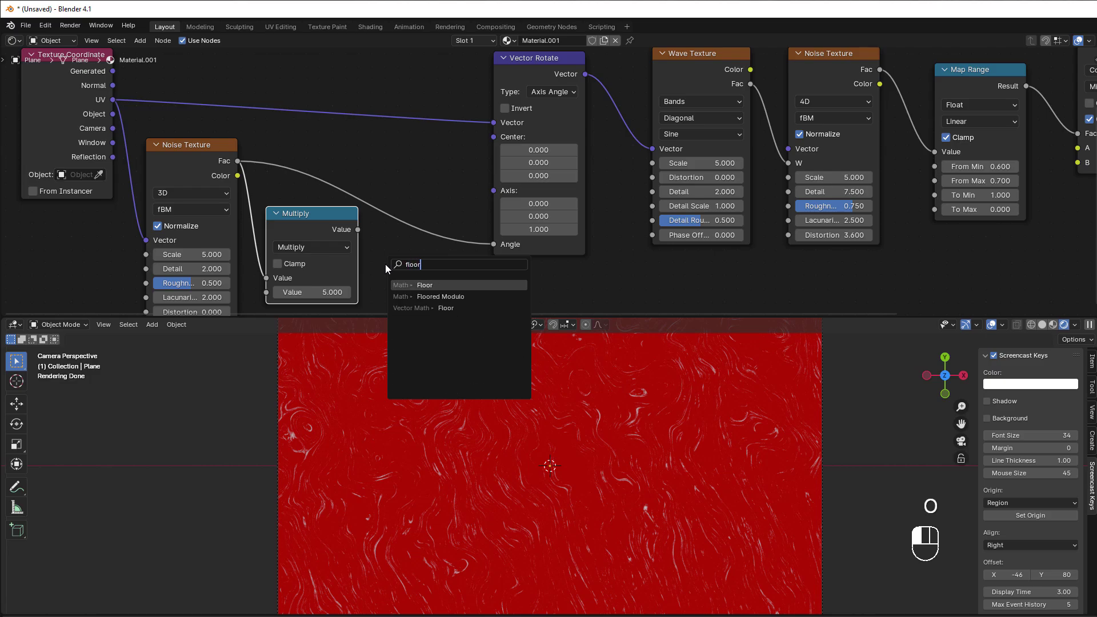
key(Return)
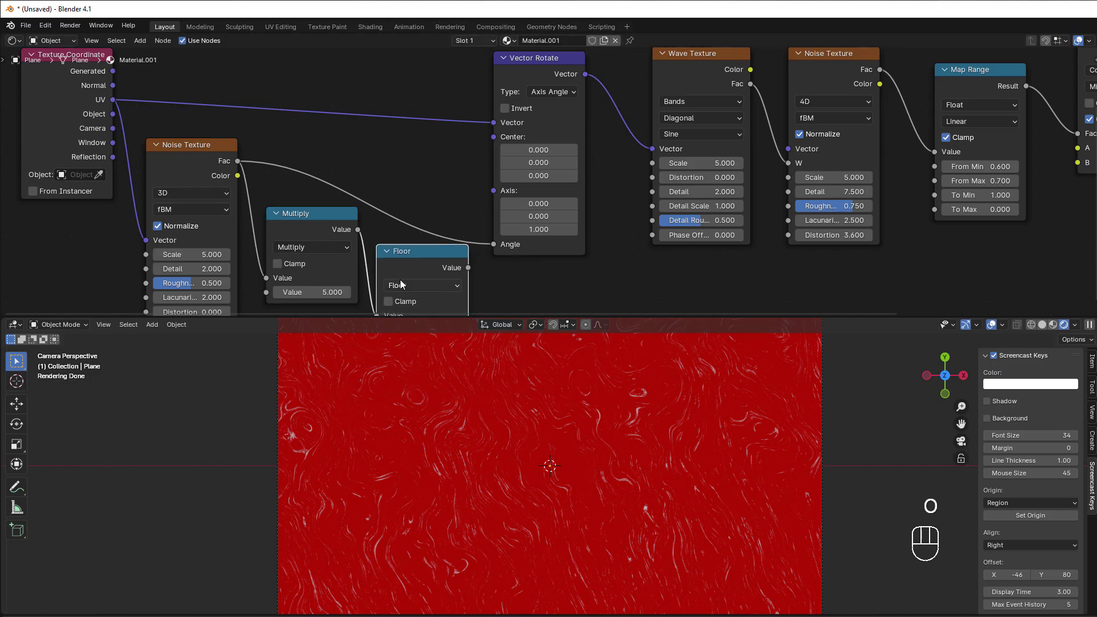
click(400, 279)
middle_drag(486, 287, 536, 249)
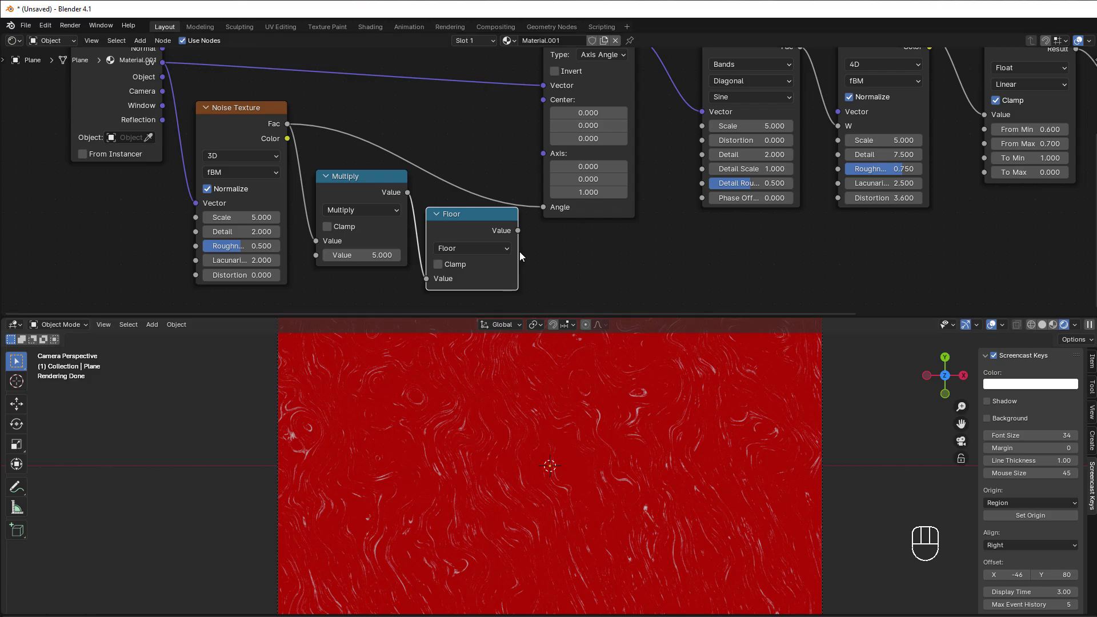
drag(518, 226, 550, 206)
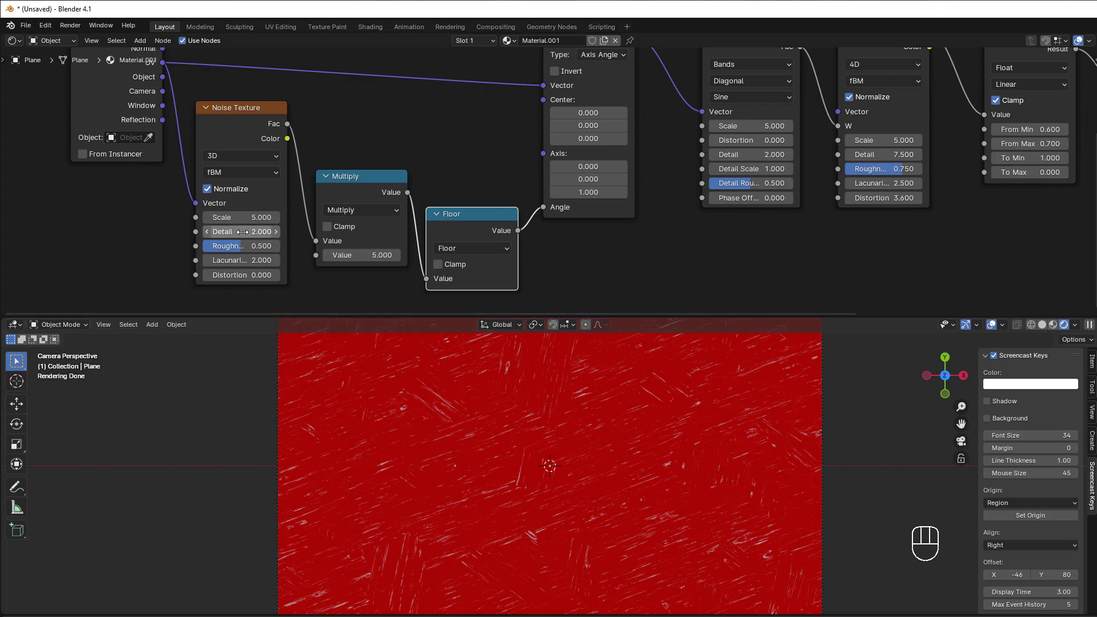
Set the angle-driving Noise Texture's Detail to 8.1, Roughness to 0.708 and Lacunarity to 6.8, and the Multiply Value to 13.3.
drag(237, 232, 268, 261)
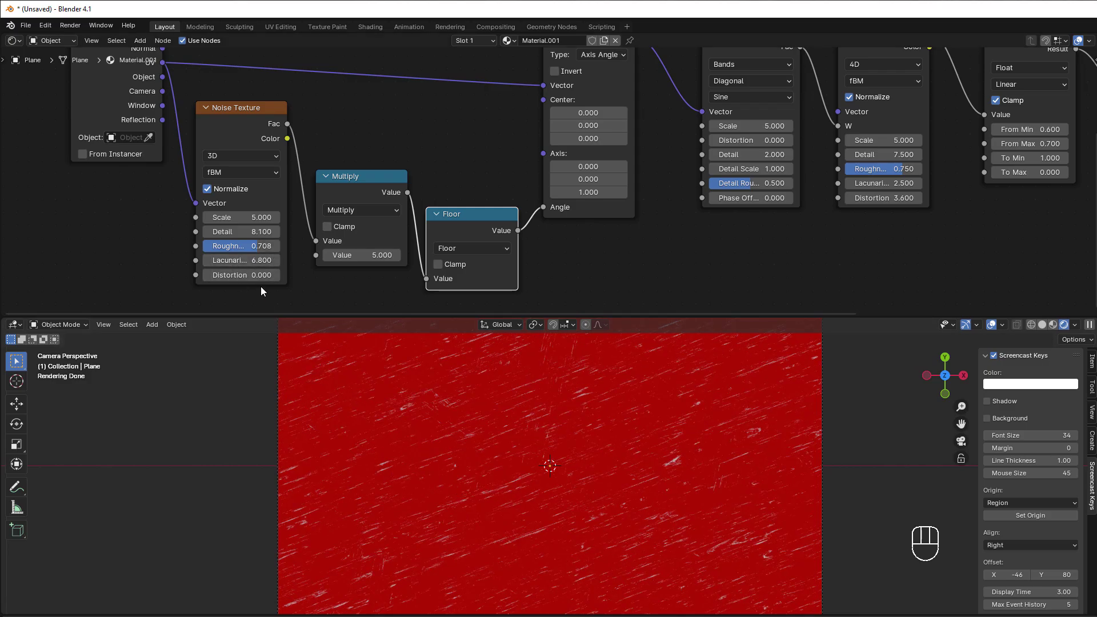
drag(366, 255, 388, 255)
drag(360, 255, 369, 296)
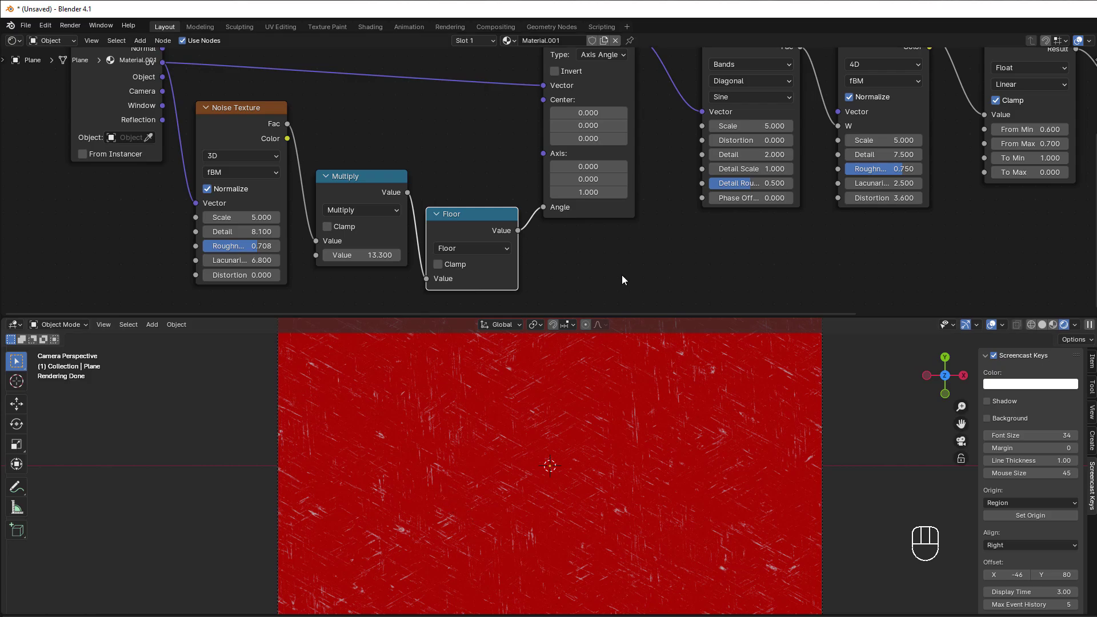
Move the Texture Coordinate node farther back and add a White Noise Texture below the Noise Texture that drives the angle.
scroll(571, 274, down, 2)
middle_drag(523, 272, 630, 237)
drag(360, 66, 157, 91)
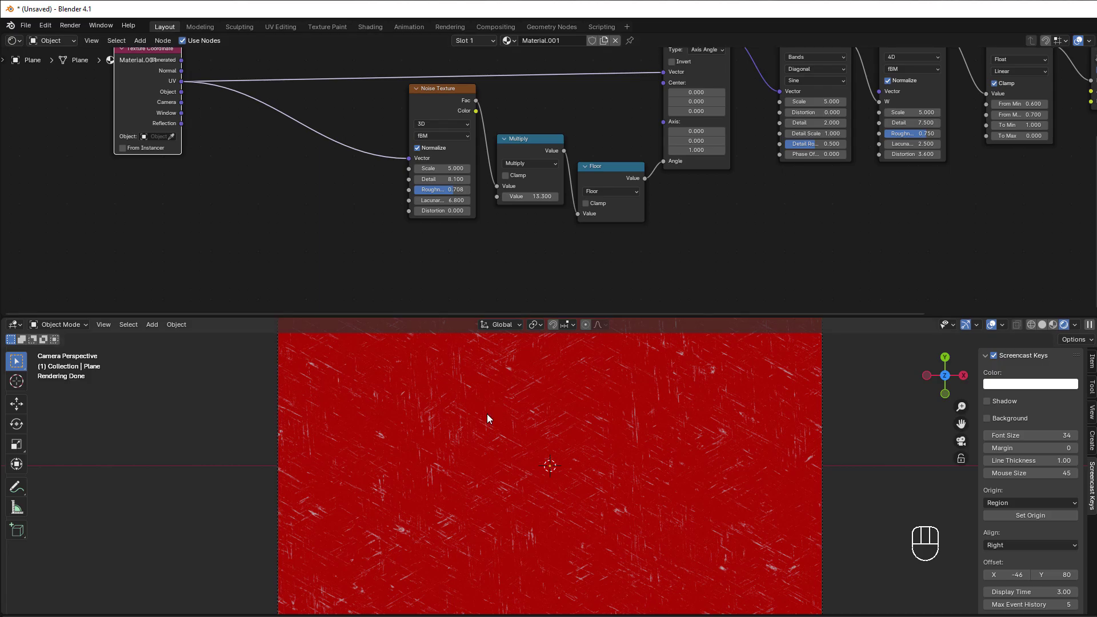
click(433, 240)
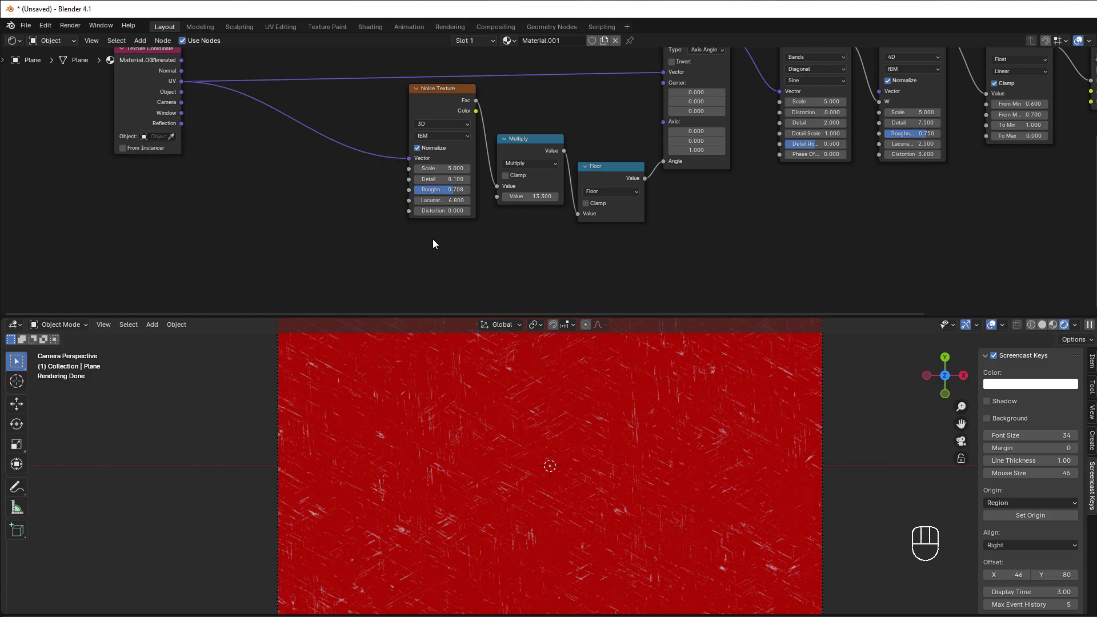
key(shift+a)
mouse_move(434, 256)
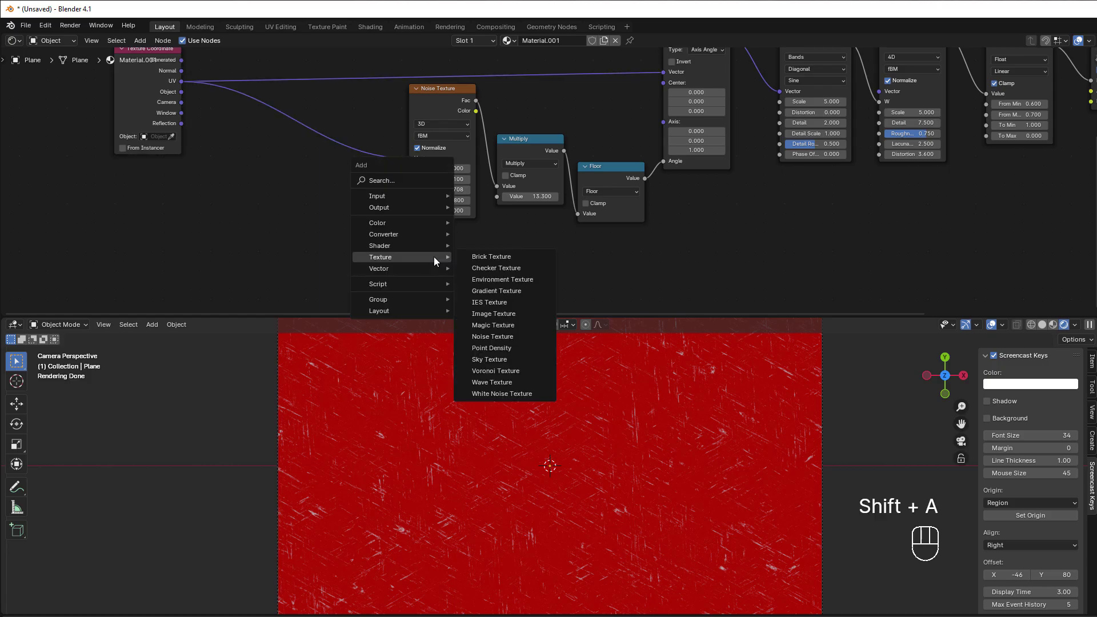
click(487, 393)
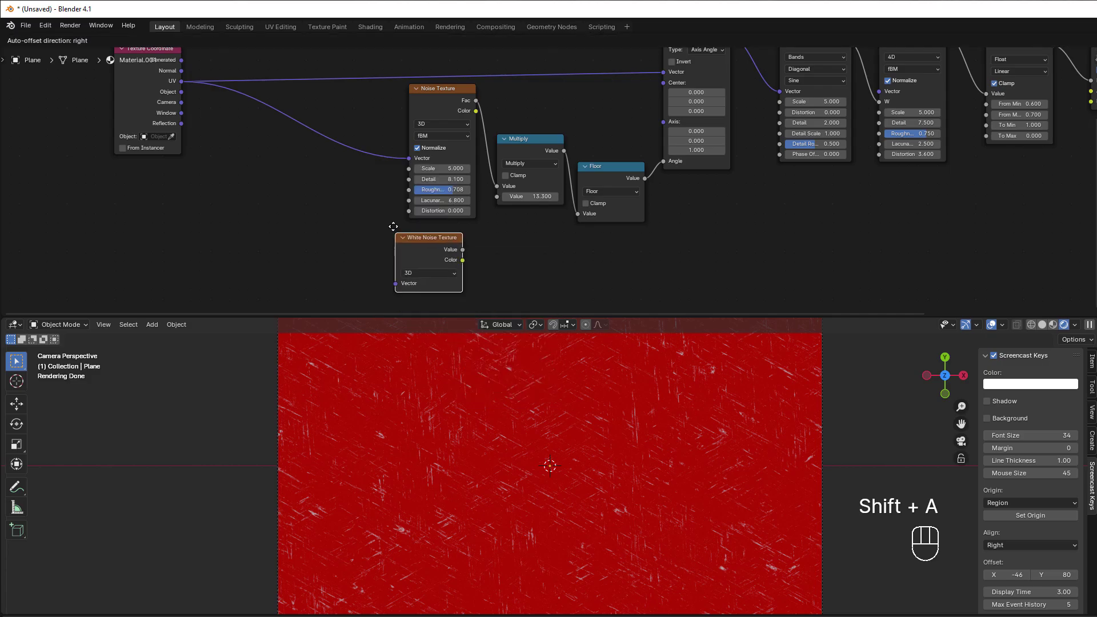
click(471, 251)
Add a Subtract math node fed by the White Noise Texture's Value and place it below the Floor node.
drag(470, 247, 516, 263)
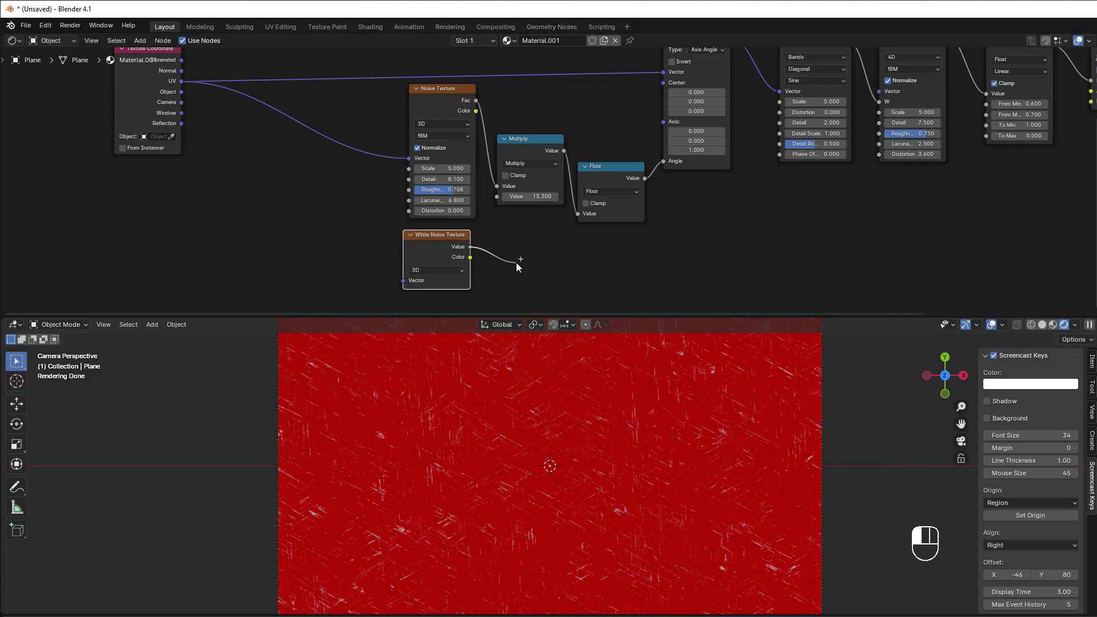
text(subtra)
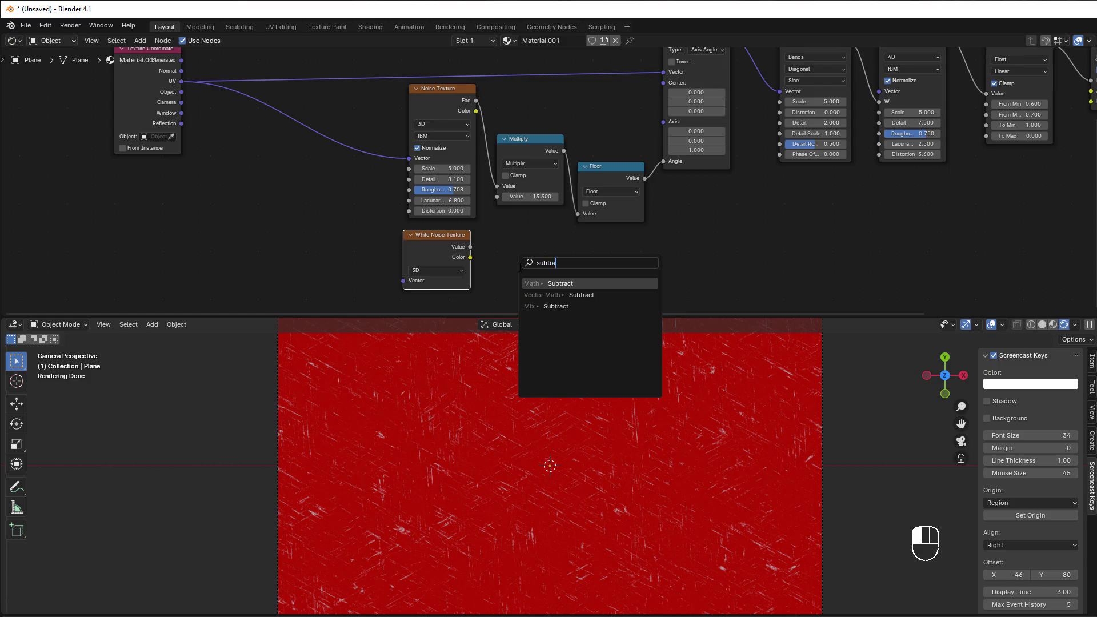
click(550, 283)
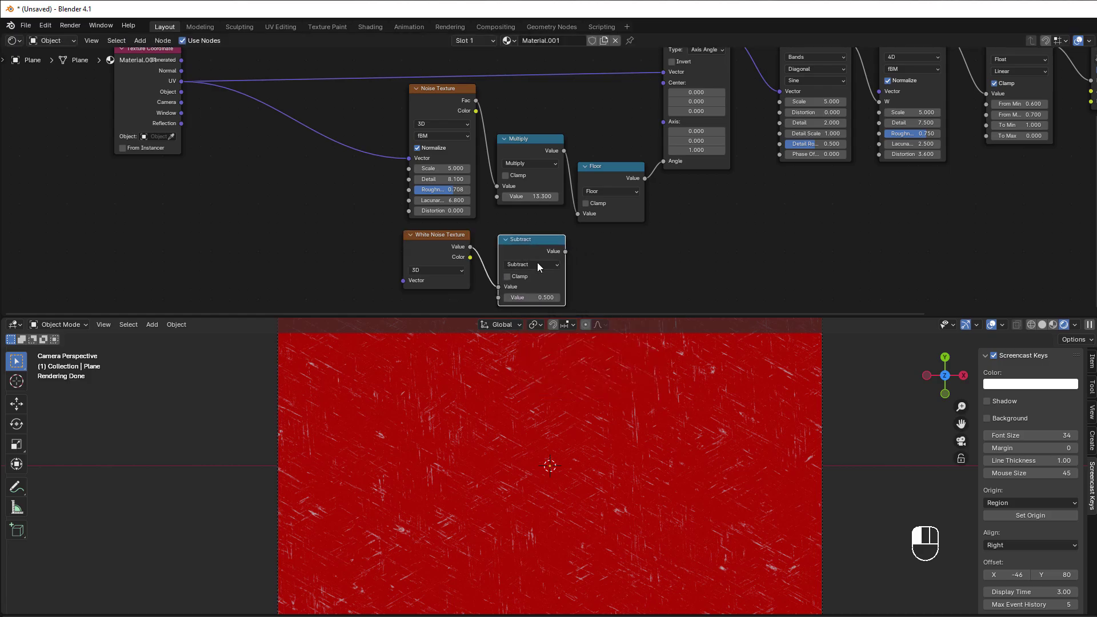
click(538, 262)
scroll(515, 280, up, 2)
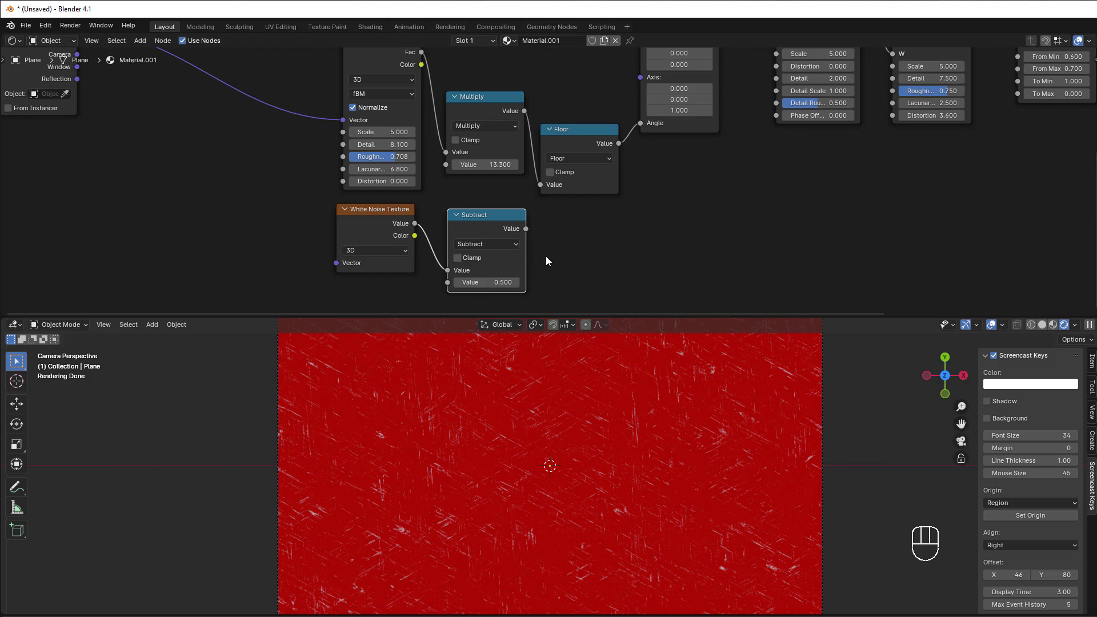
key(g)
click(617, 235)
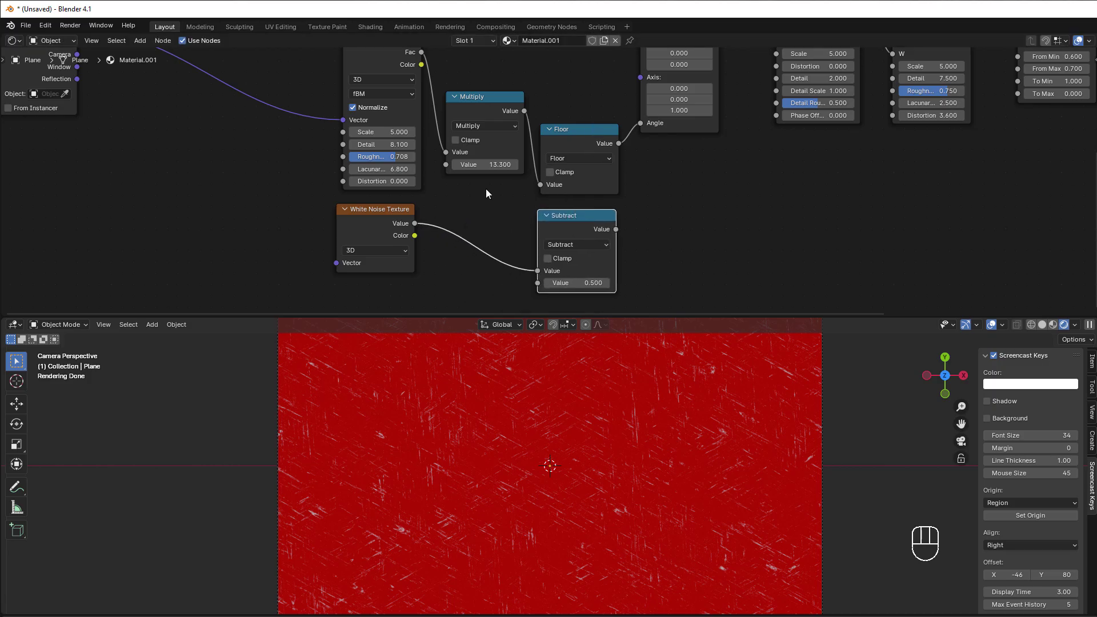
Add a Vector Math Scale node fed by the UV output and set its Scale to 10.
scroll(436, 227, down, 1)
middle_drag(432, 232, 455, 261)
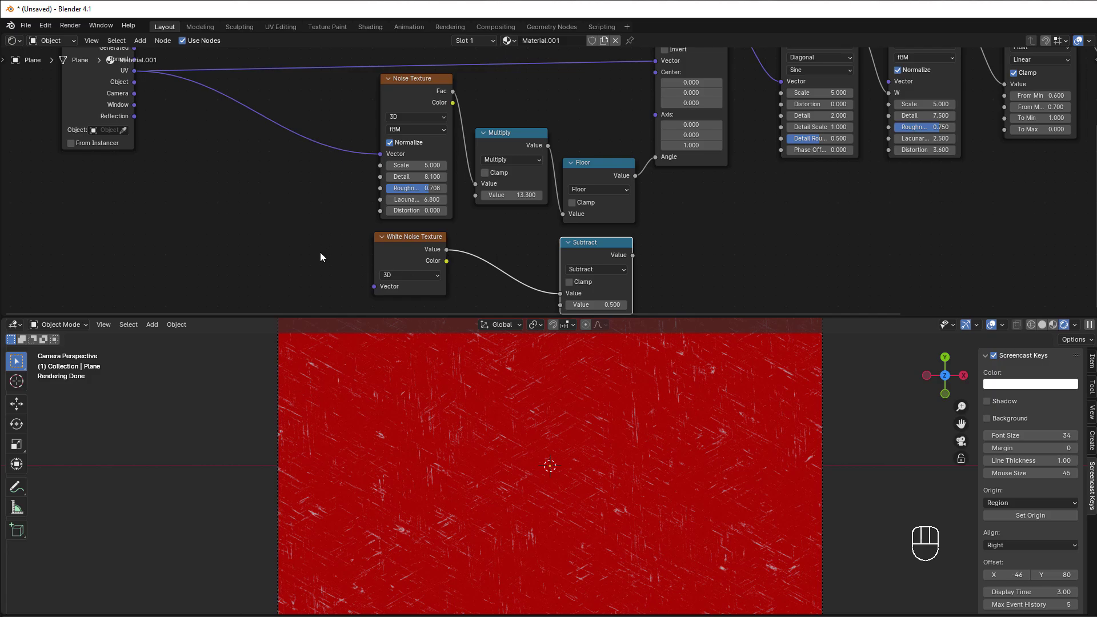
scroll(235, 139, down, 1)
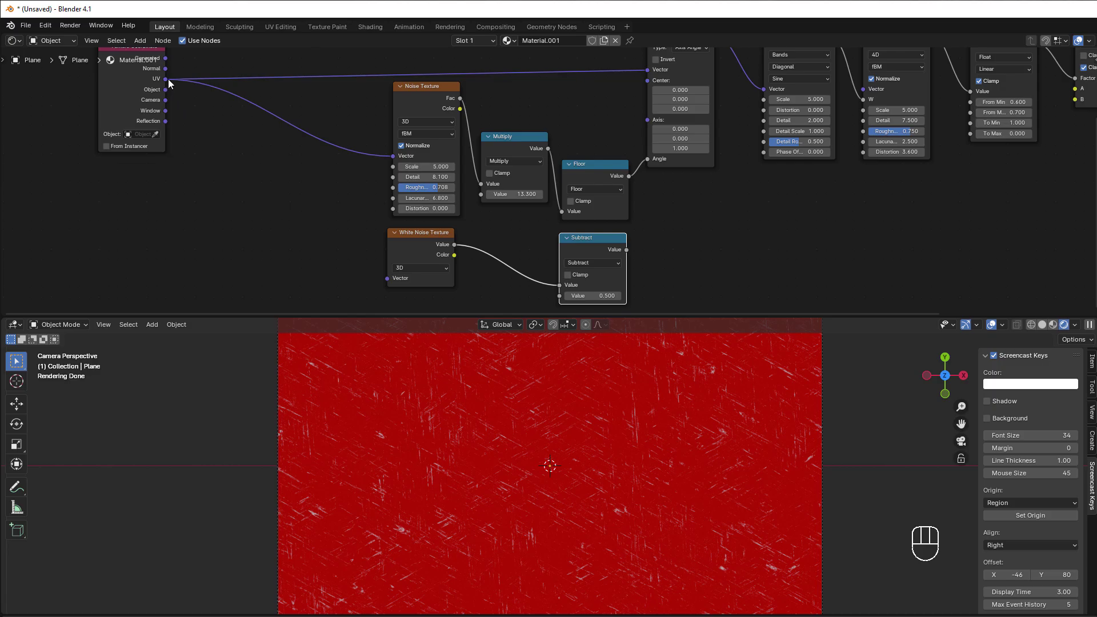
drag(168, 78, 258, 216)
text(scale)
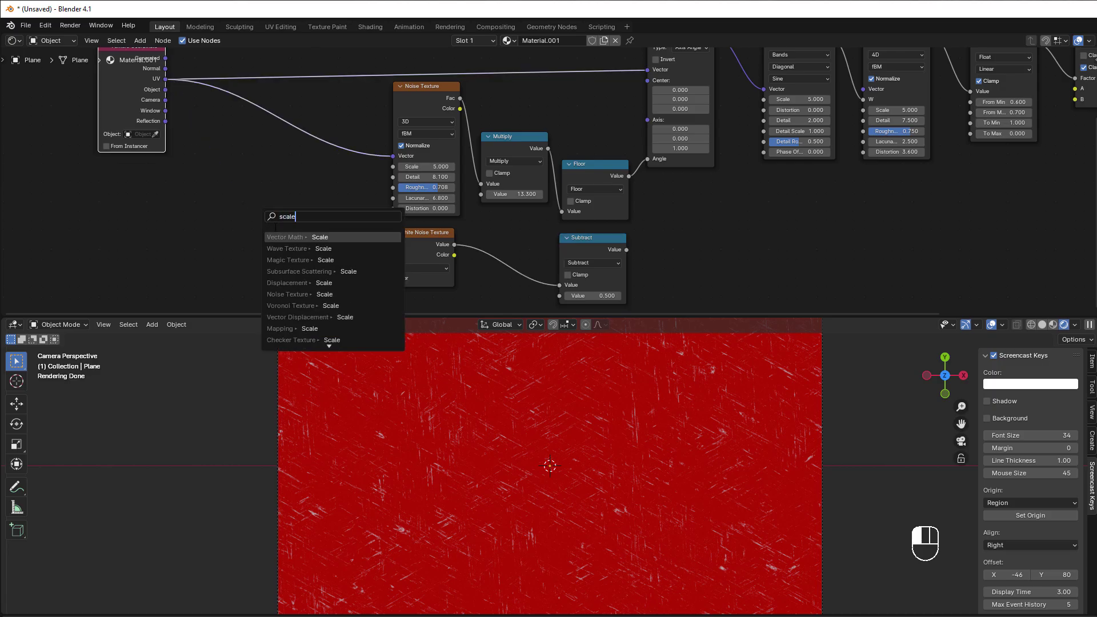
key(Return)
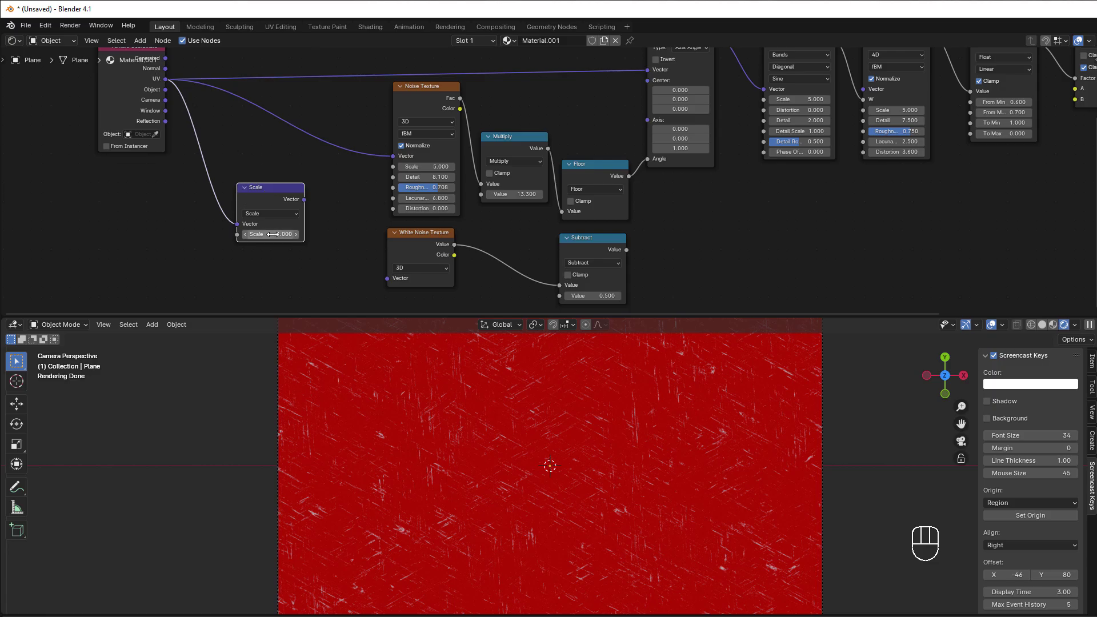
click(272, 234)
text(10)
key(Return)
Shift the Scale node toward the Texture Coordinate node and add a Vector Math Floor node fed by its output.
drag(268, 191, 252, 258)
scroll(269, 248, up, 1)
text(fl)
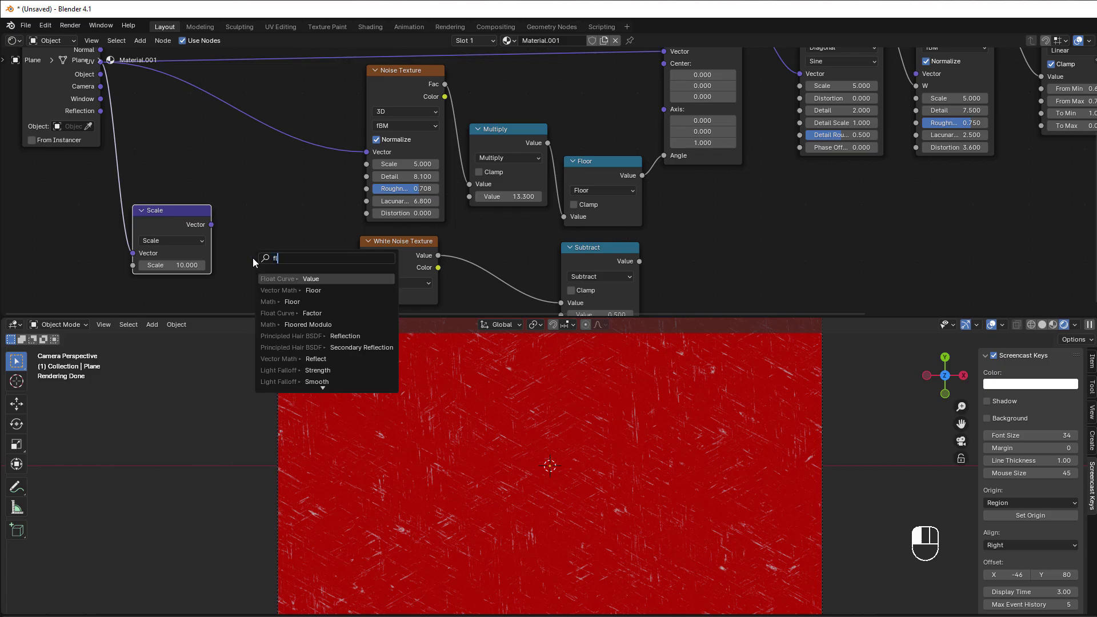
text(oor)
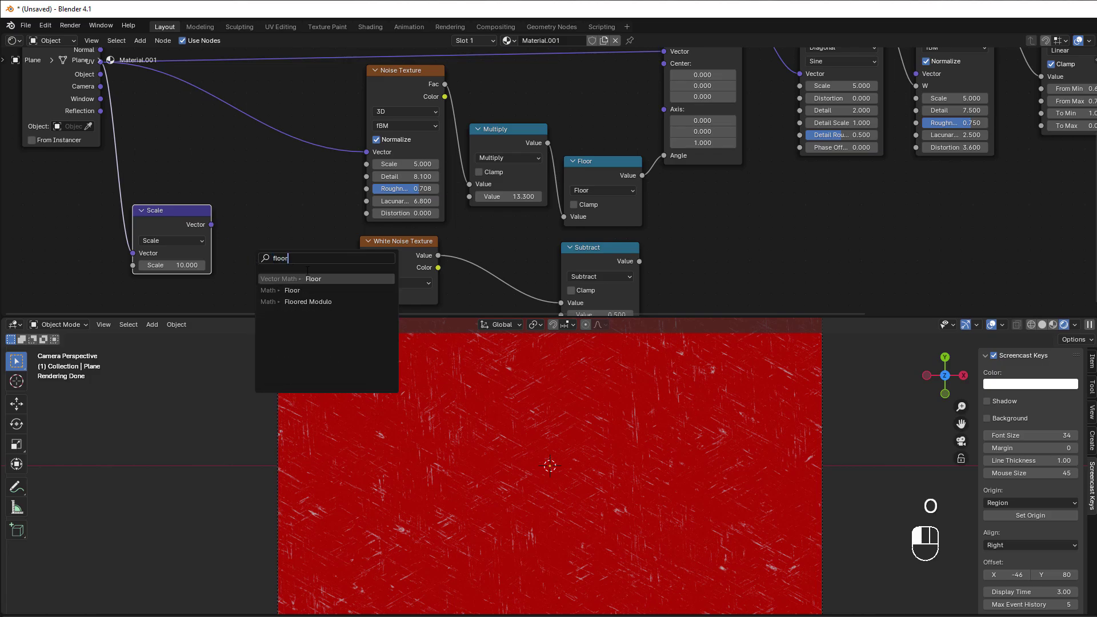
click(308, 279)
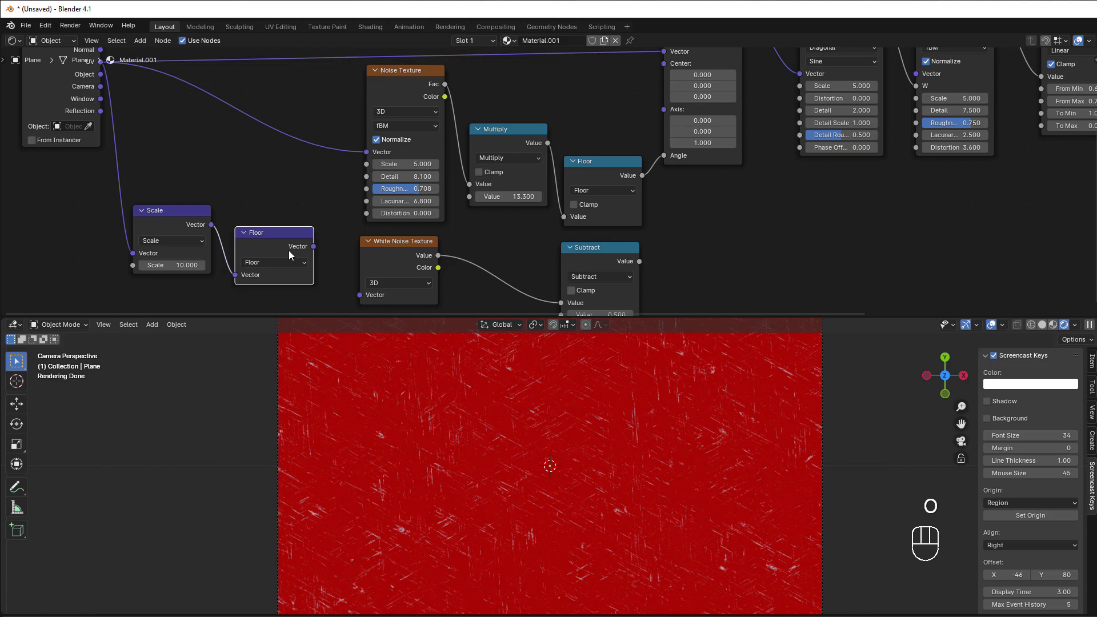
Set the White Noise Texture to 2D and connect the vector Floor output to its Vector input, placing Floor close beside it.
click(379, 283)
click(384, 320)
drag(313, 246, 355, 292)
drag(286, 236, 310, 245)
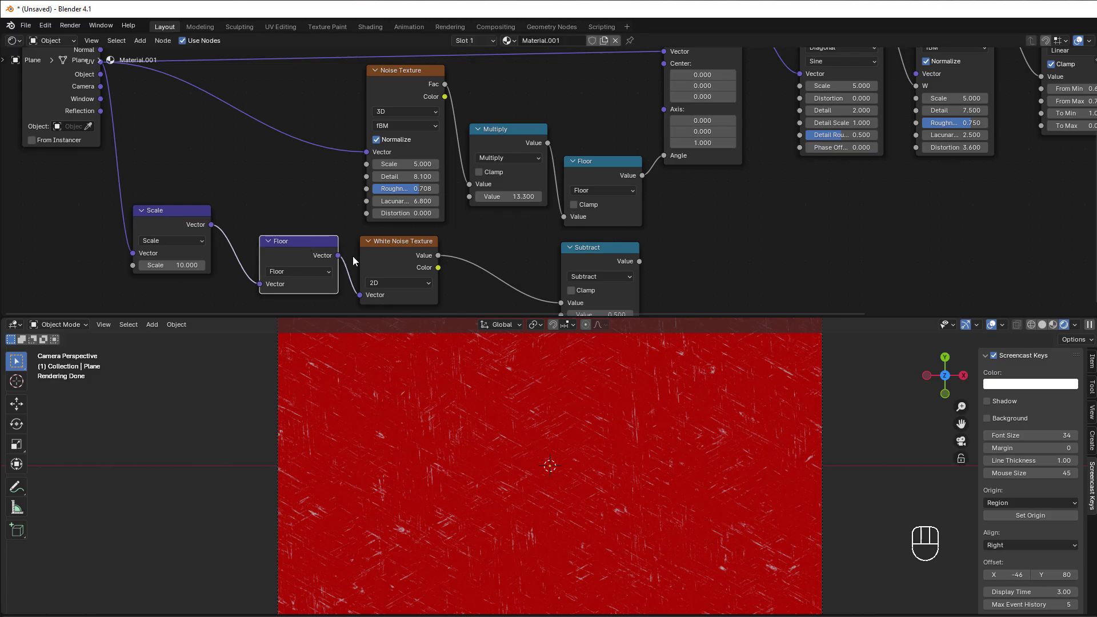
Nudge the Subtract node slightly closer beneath the math Floor node, leaving no node selected.
scroll(531, 181, right, 5)
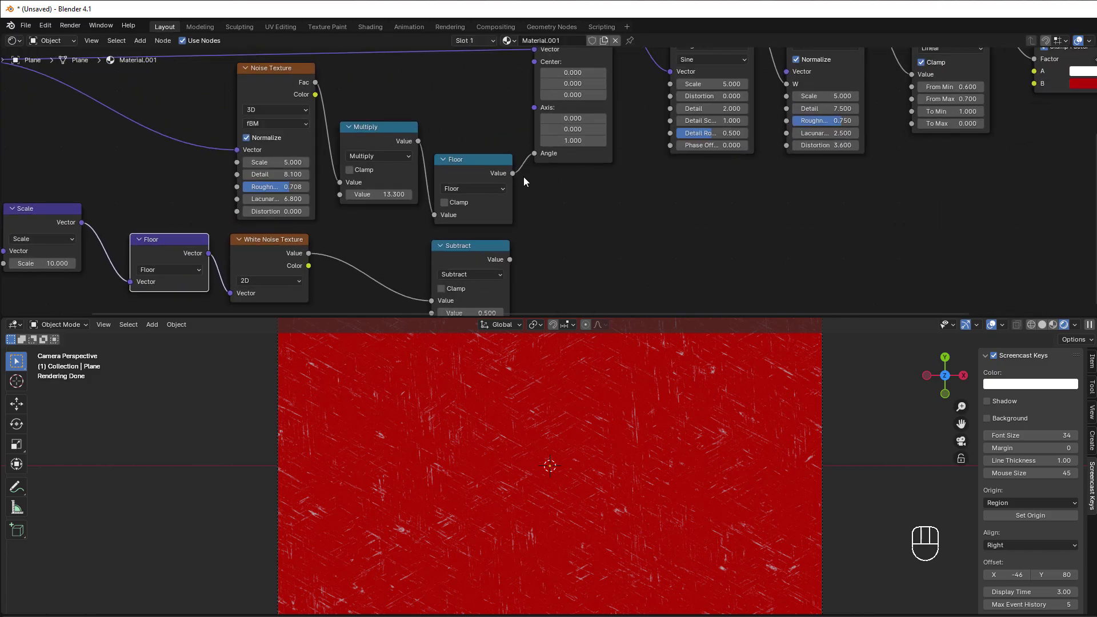
drag(484, 246, 491, 240)
click(533, 206)
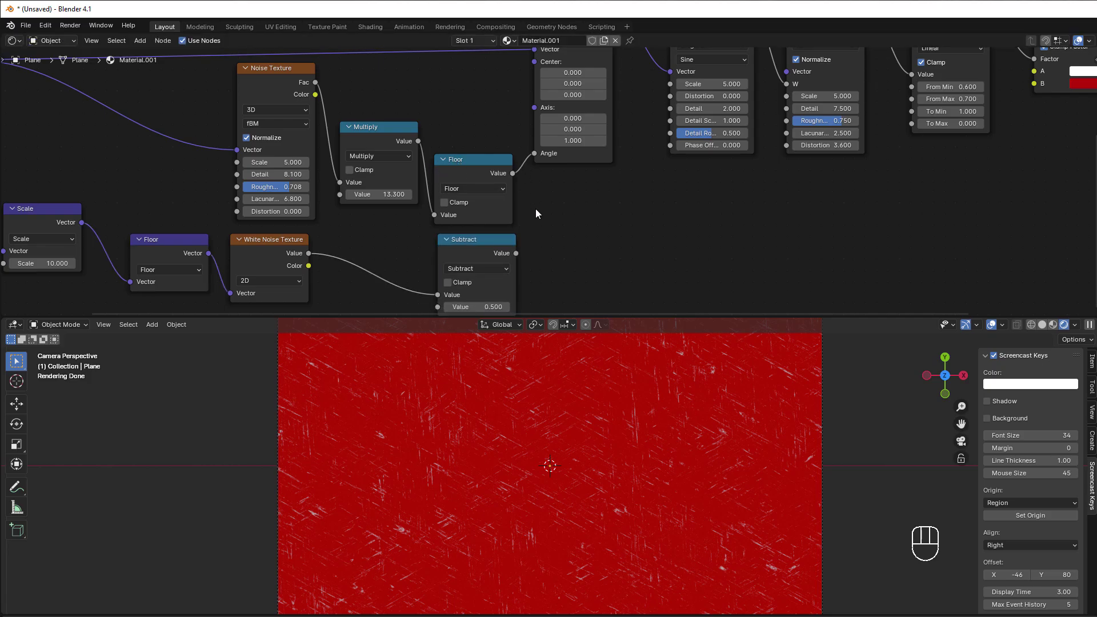
Insert an Add math node between the math Floor node and Vector Rotate's Angle, and connect Subtract's output to its second Value input.
key(shift+a)
mouse_move(537, 210)
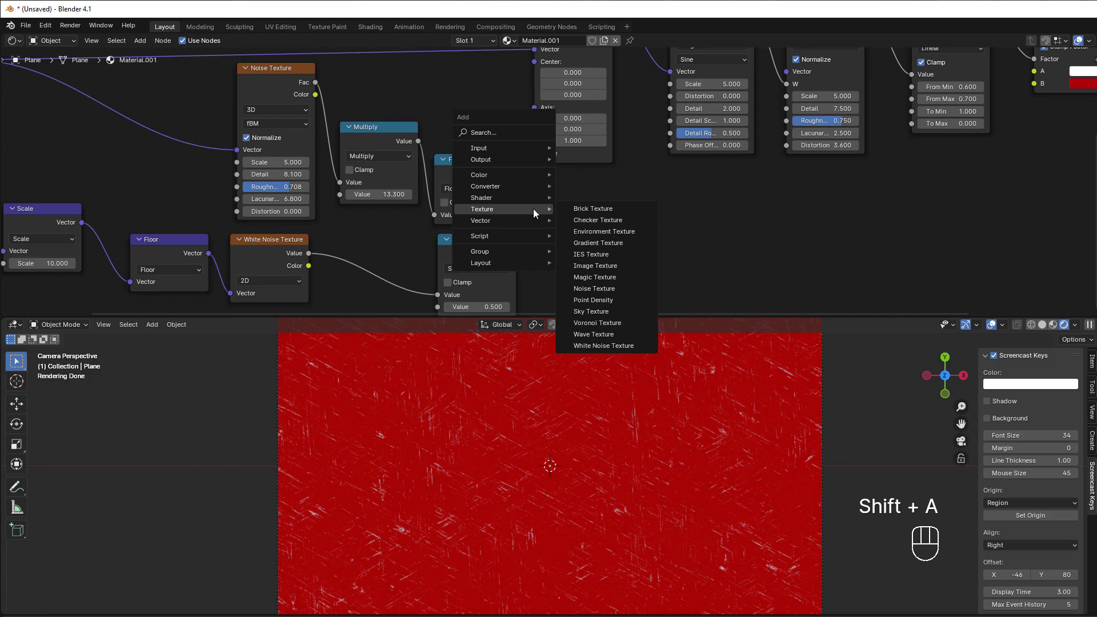
mouse_move(517, 185)
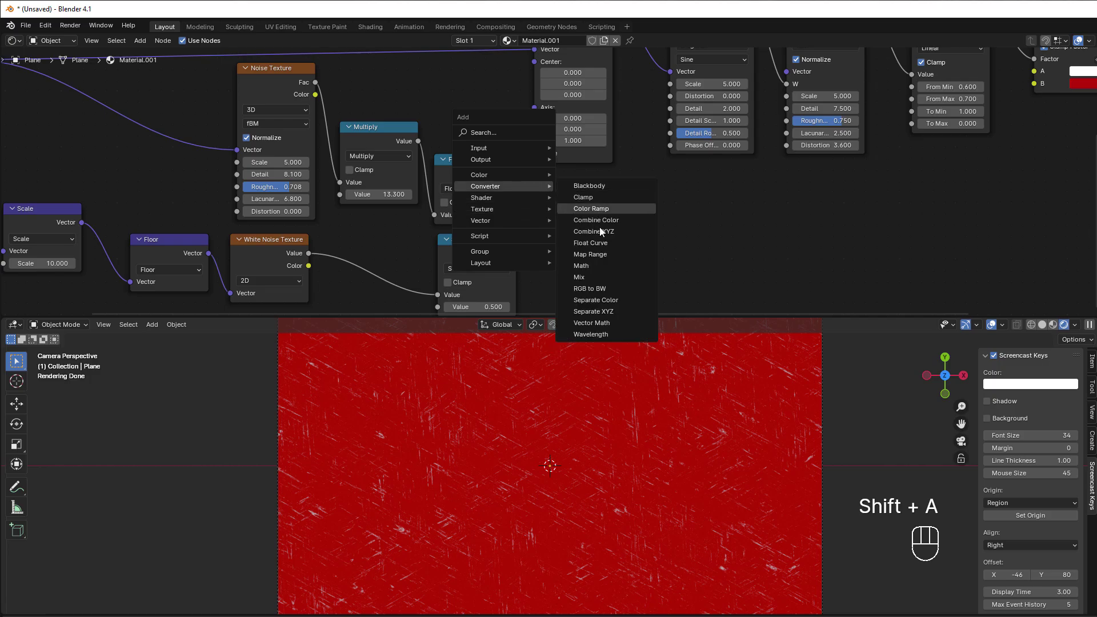
click(602, 269)
click(547, 159)
drag(516, 253, 559, 247)
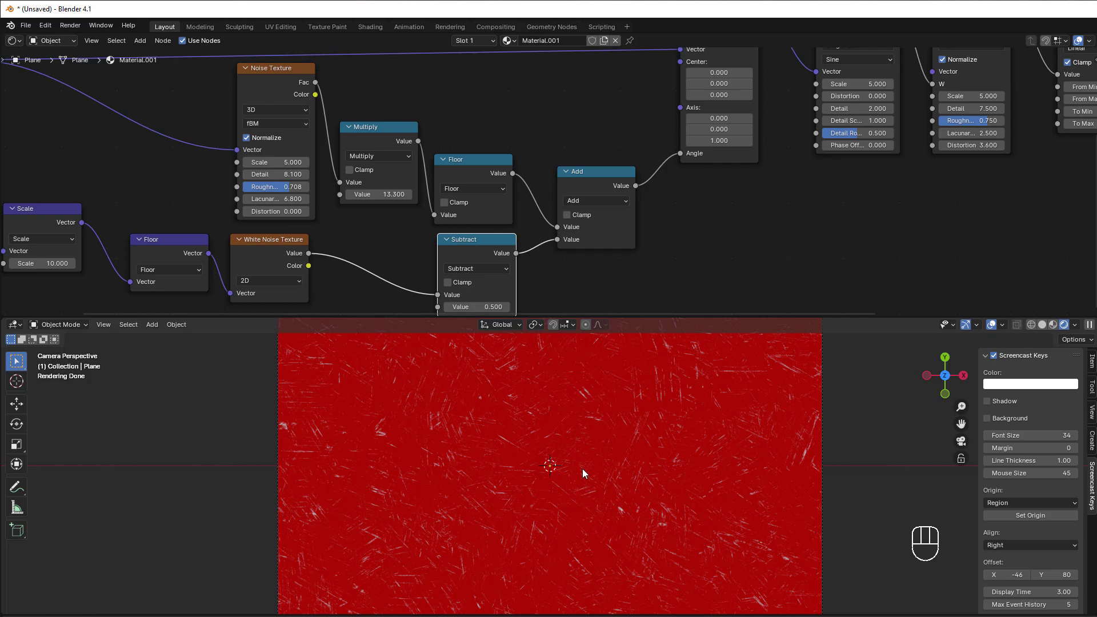
Examine the scratch pattern on the plane and review the node chain from the noise branches through to the Material Output.
scroll(605, 516, down, 2)
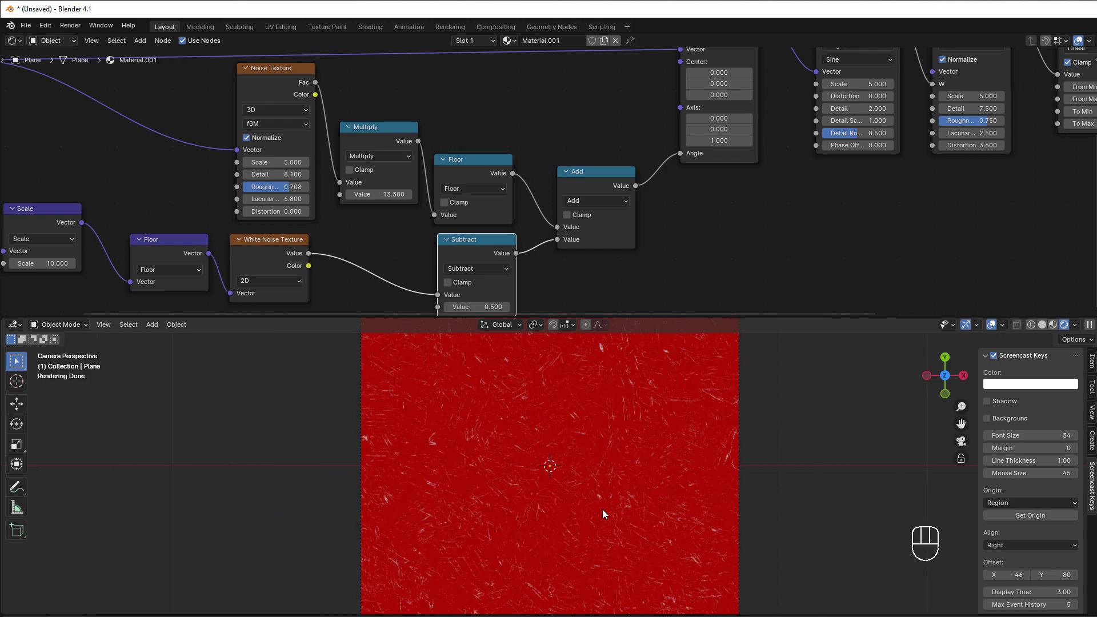
scroll(595, 503, up, 4)
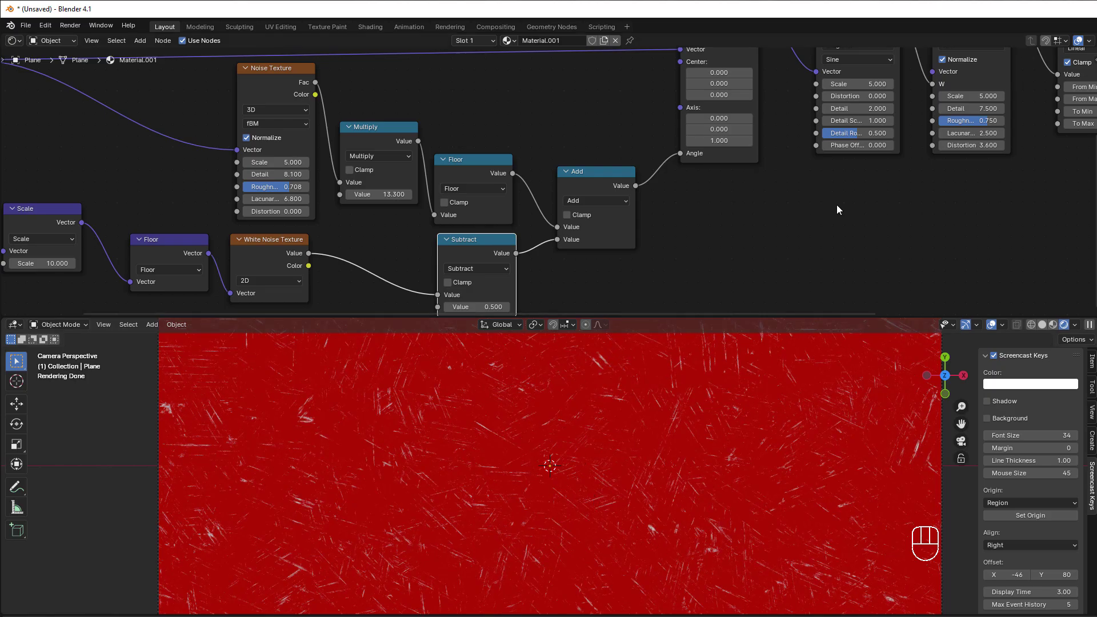
middle_drag(847, 266, 554, 121)
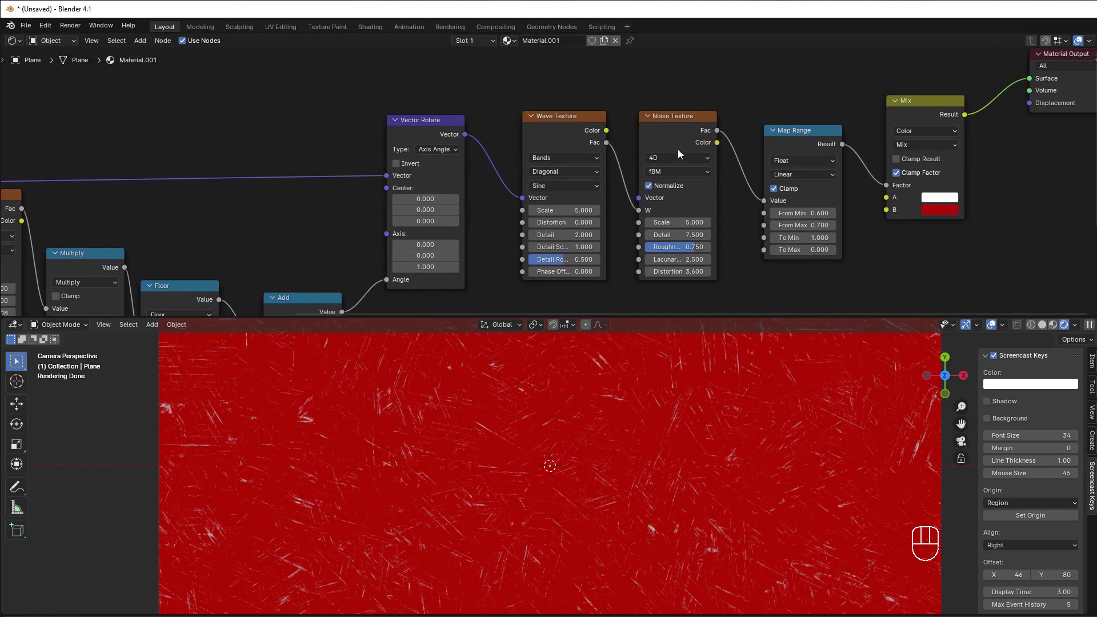
scroll(562, 108, up, 1)
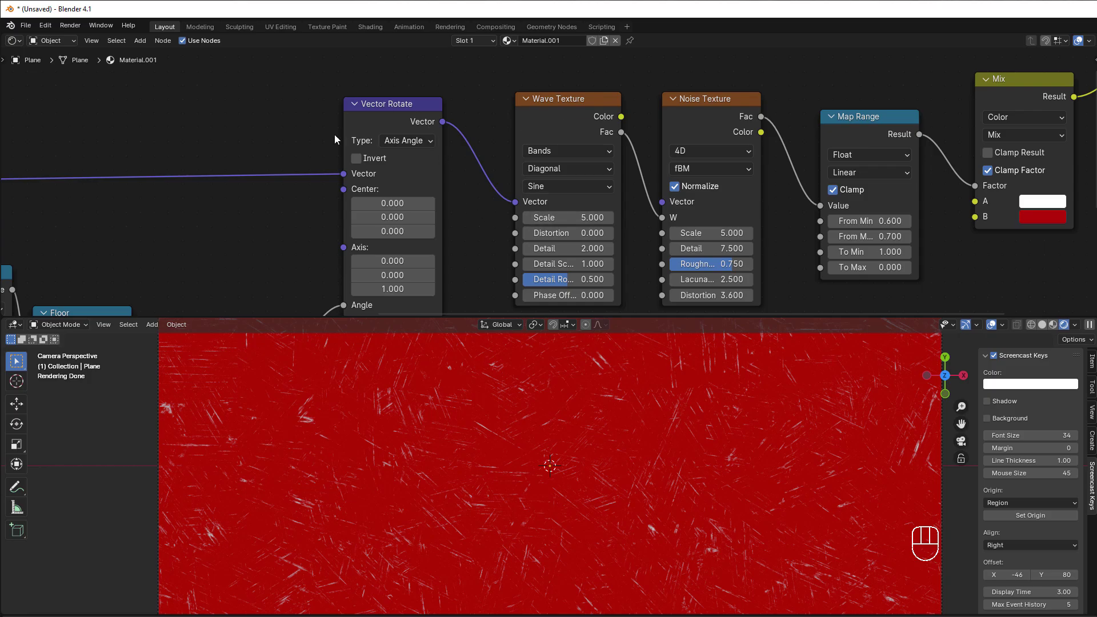
middle_drag(233, 228, 611, 66)
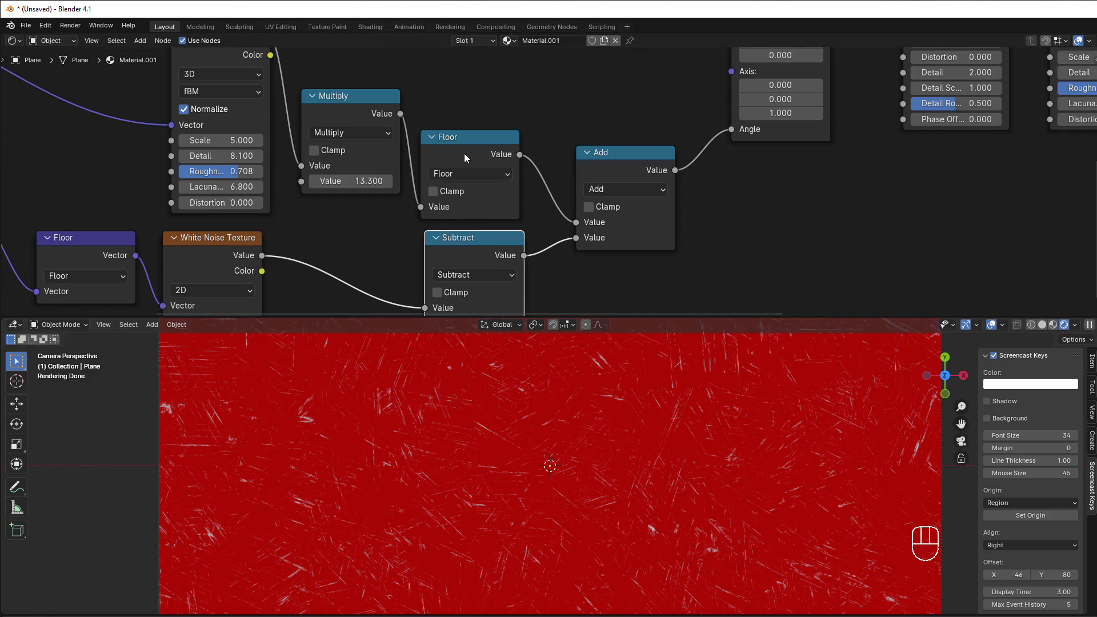
middle_drag(447, 252, 382, 266)
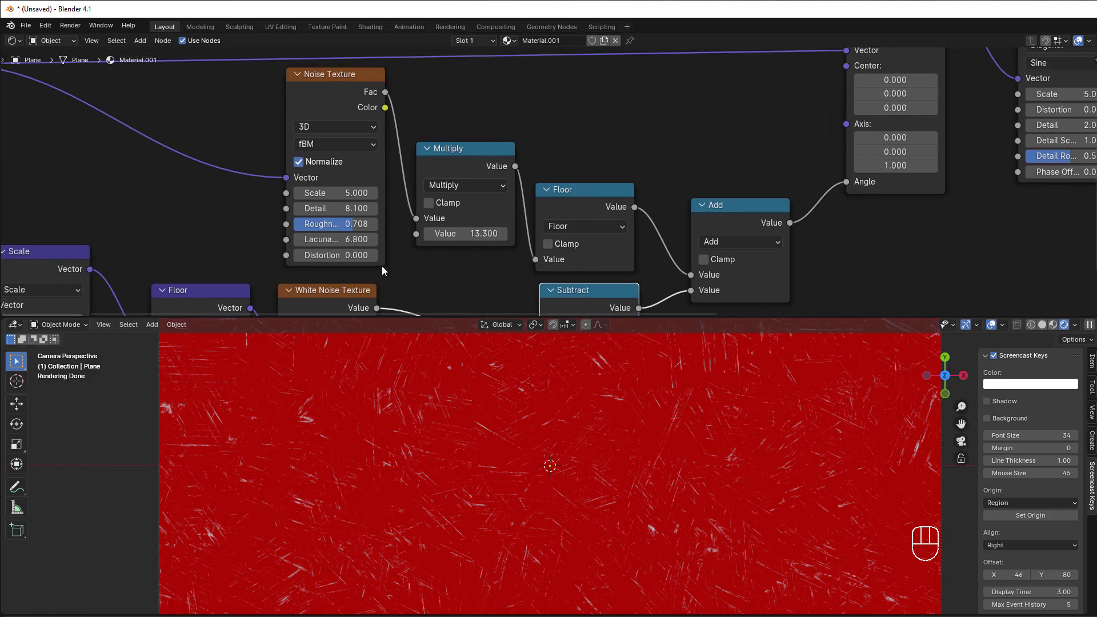
middle_drag(299, 316, 290, 228)
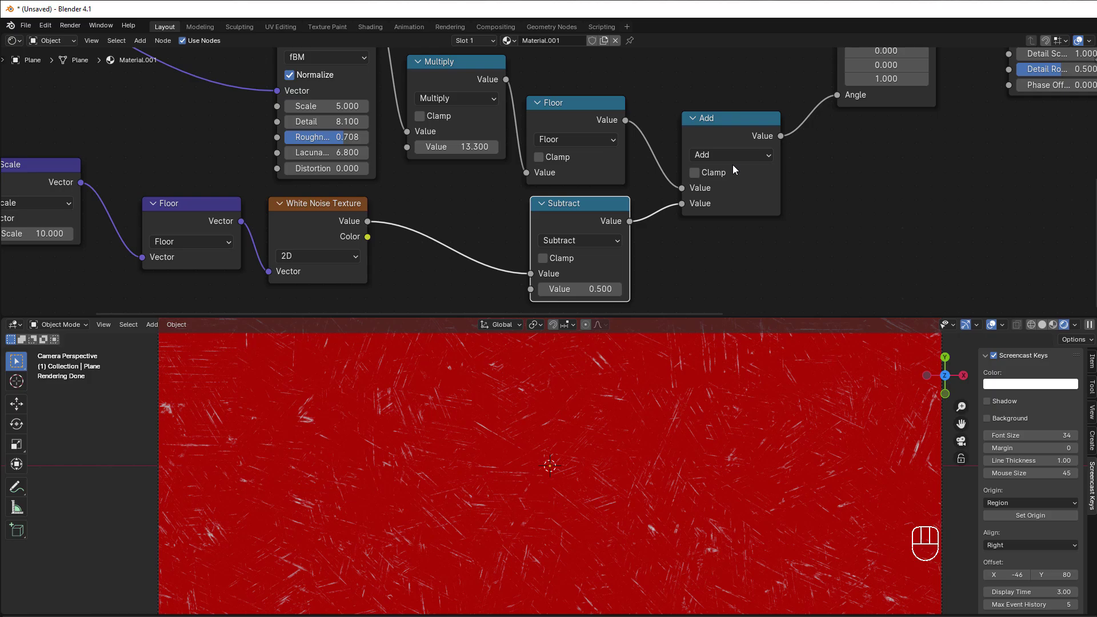
scroll(945, 171, down, 2)
middle_drag(946, 169, 622, 292)
scroll(988, 208, down, 2)
middle_drag(992, 208, 814, 245)
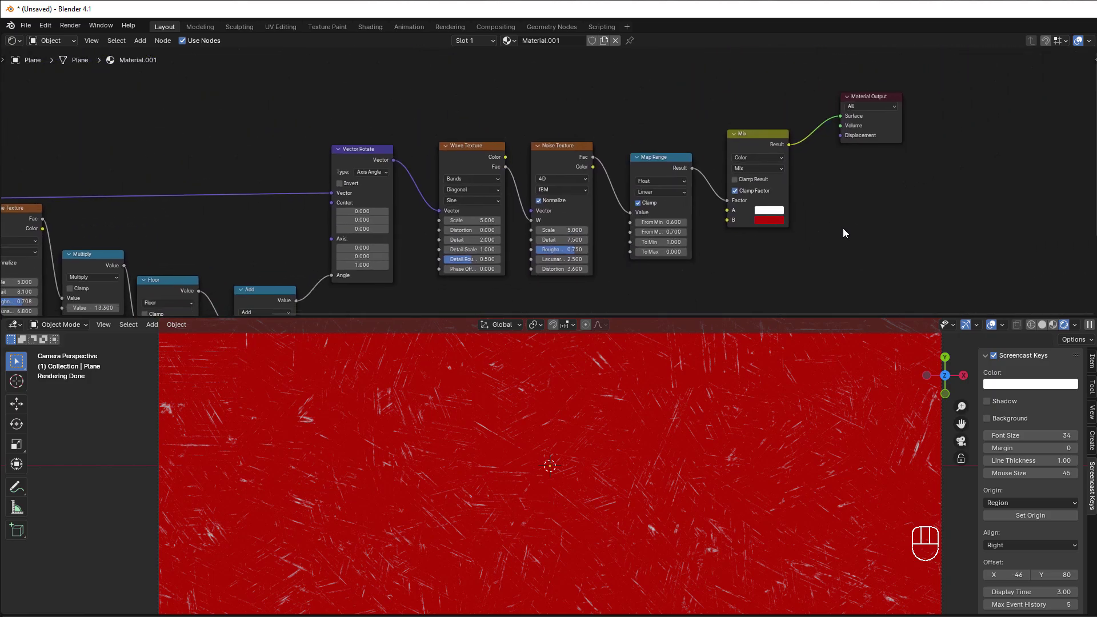